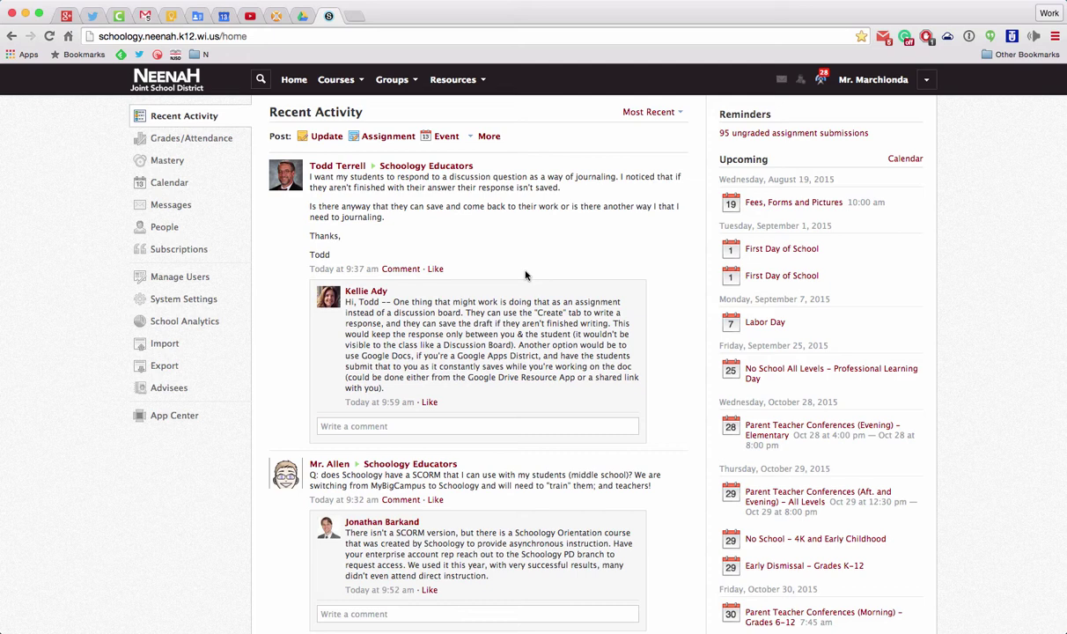
# Go through Groups, Grades 6-8 Instructional Staff, Resources and Mathematics to the Signing Up for Big Ideas Math folder.
pyautogui.click(407, 82)
pyautogui.scroll(-3, 453, 176)
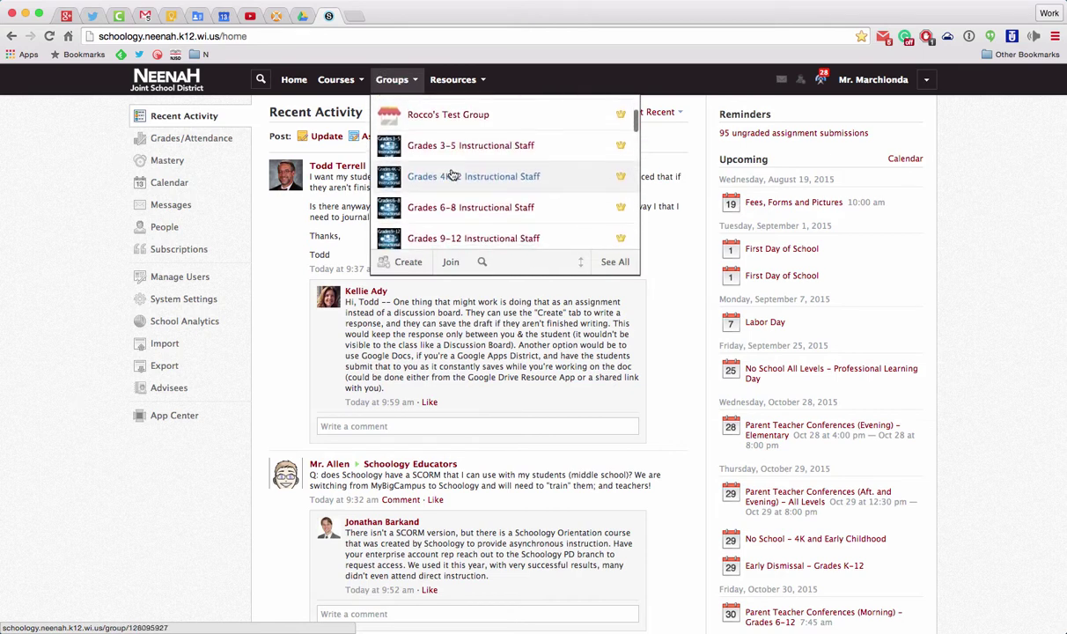
pyautogui.scroll(-1, 453, 176)
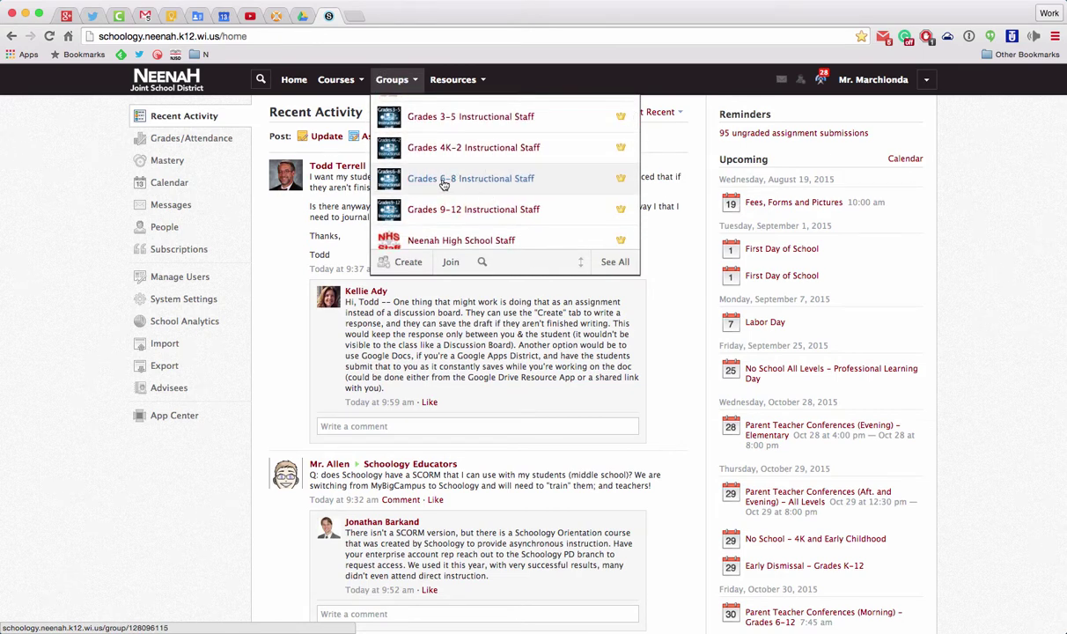
pyautogui.click(448, 182)
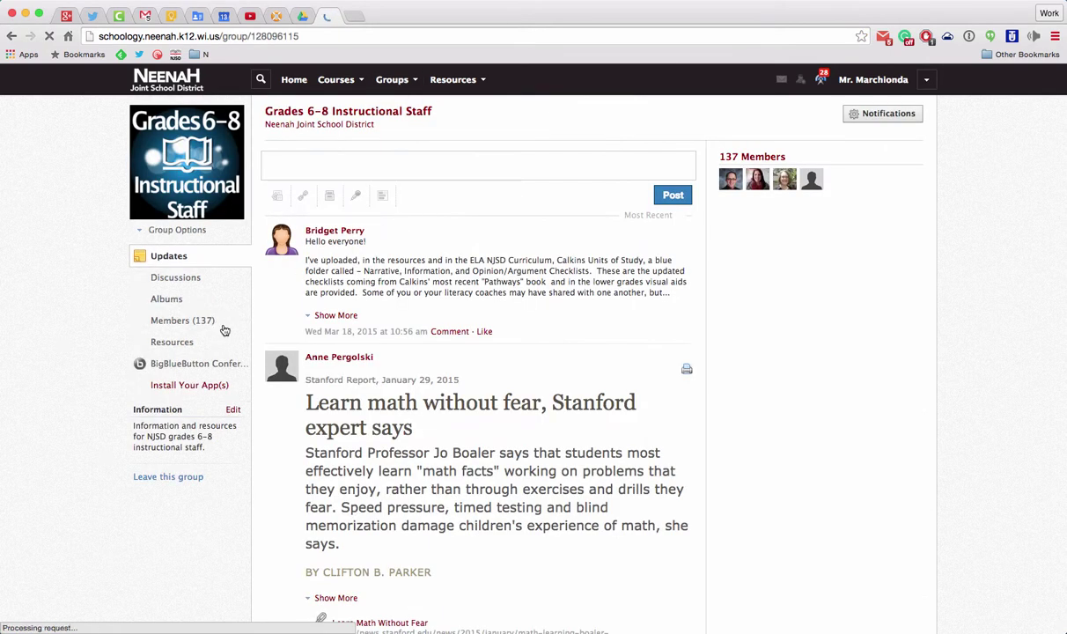
pyautogui.click(192, 346)
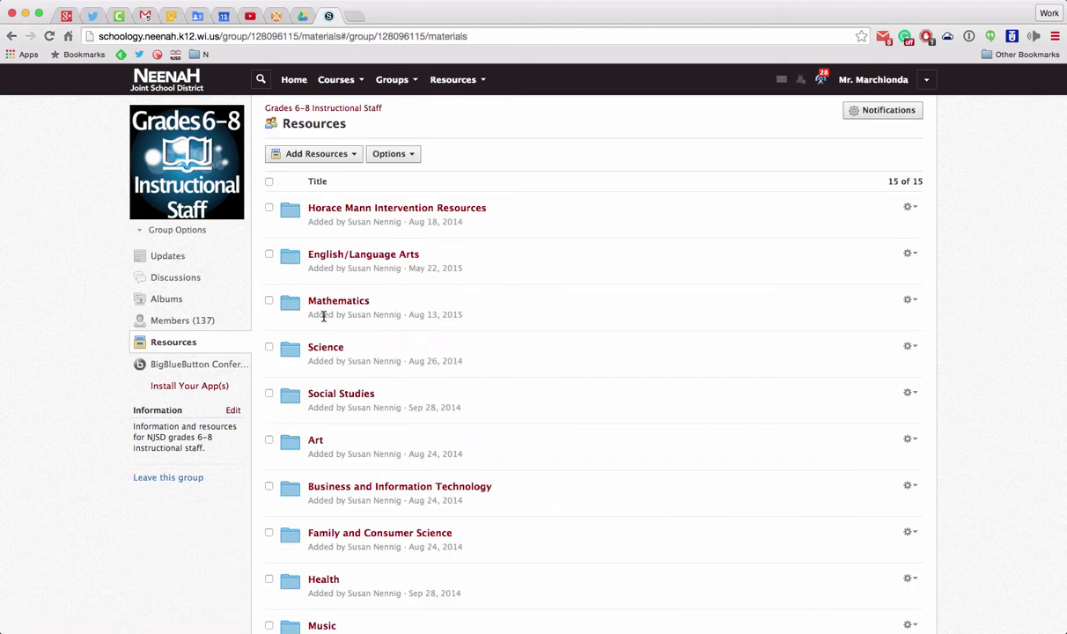
pyautogui.click(319, 297)
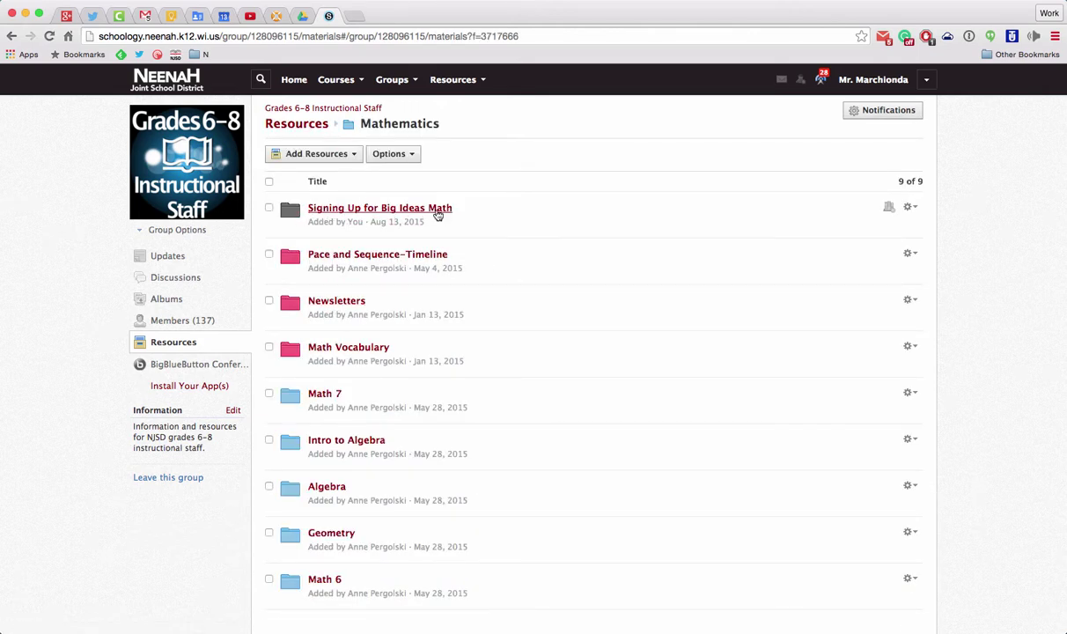
pyautogui.click(435, 213)
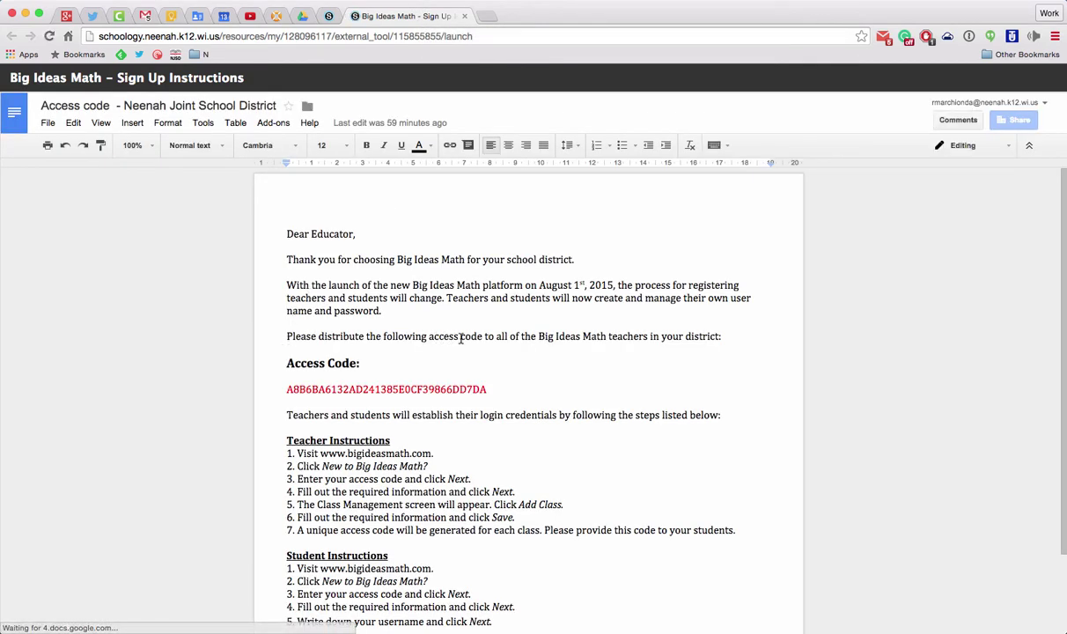
# Select the red district access code in the Big Ideas Math - Sign Up Instructions doc.
pyautogui.moveTo(539, 337); pyautogui.dragTo(640, 335)
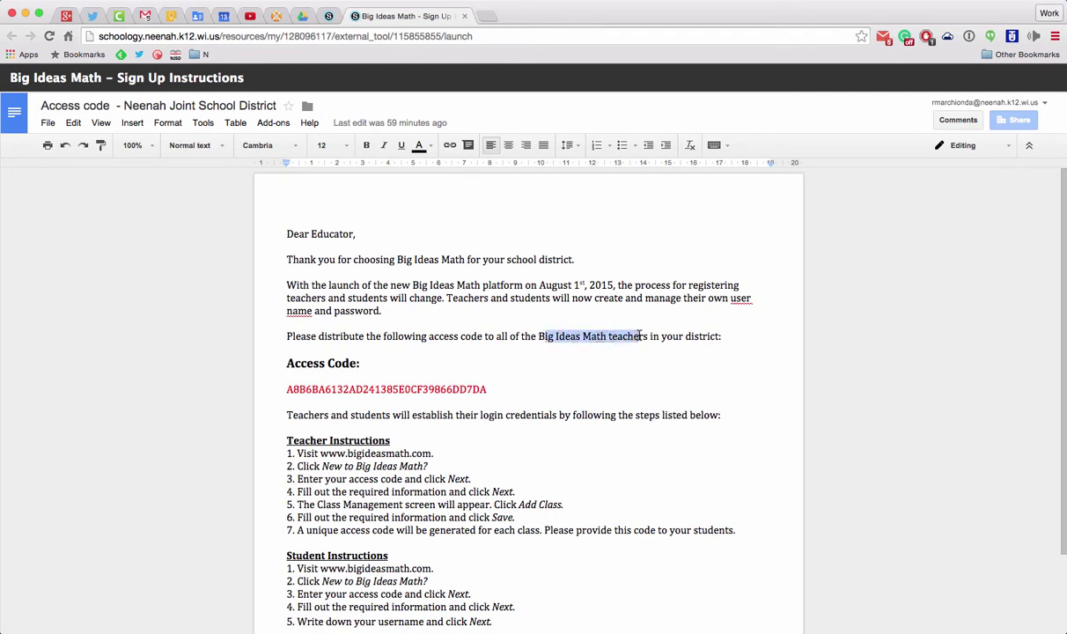
pyautogui.moveTo(493, 388); pyautogui.dragTo(286, 389)
pyautogui.press('super+c')
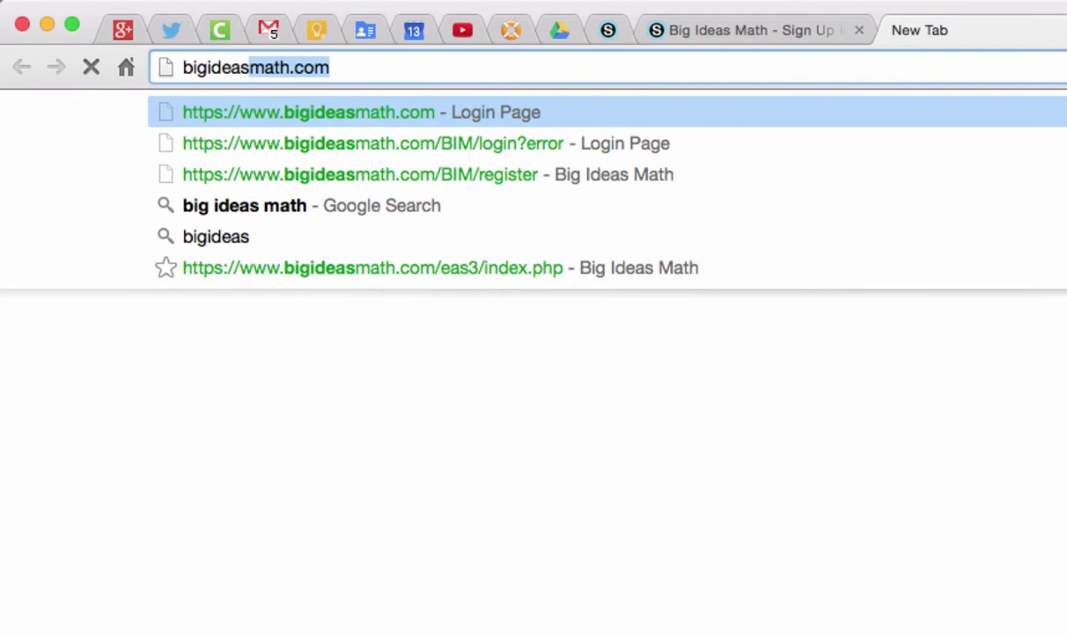
# Load bigideasmath.com and paste the access code copied from the instructions doc into registration.
pyautogui.write('math.com')
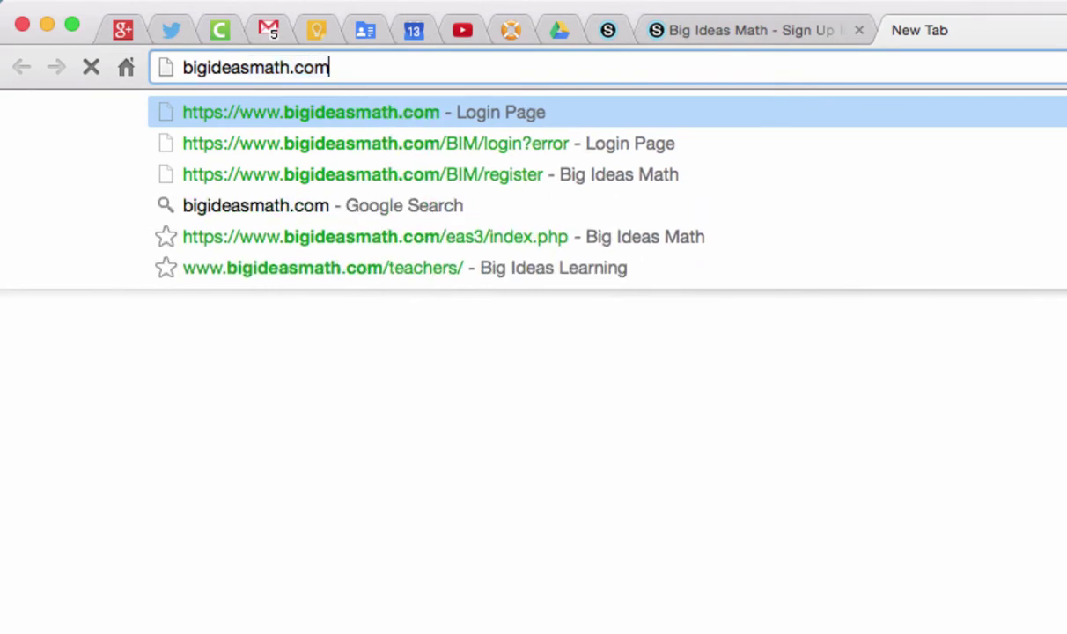
pyautogui.press('Return')
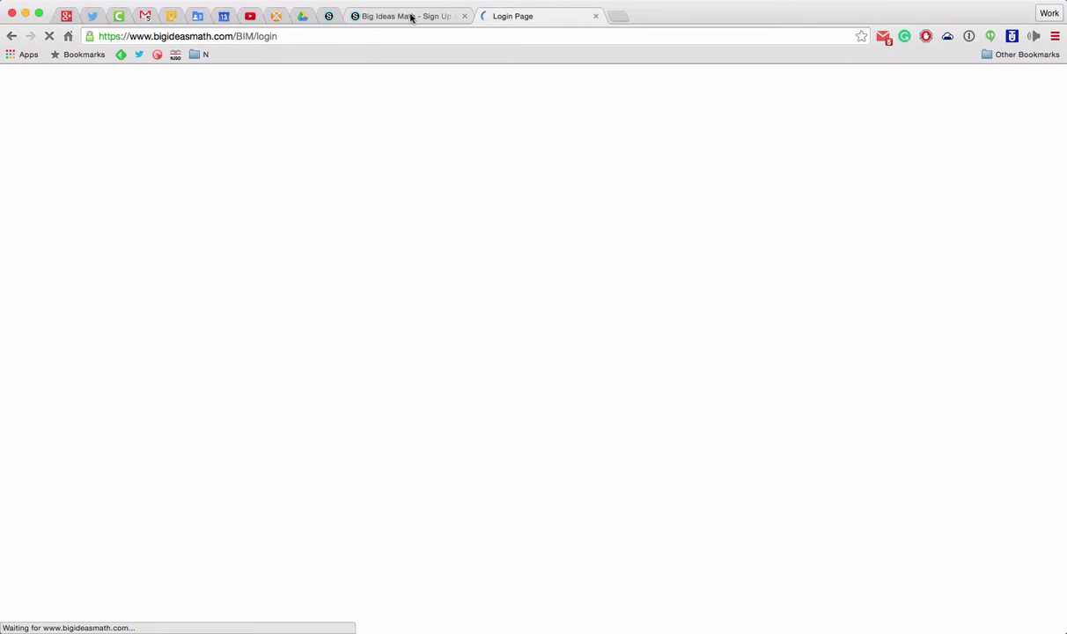
pyautogui.click(410, 16)
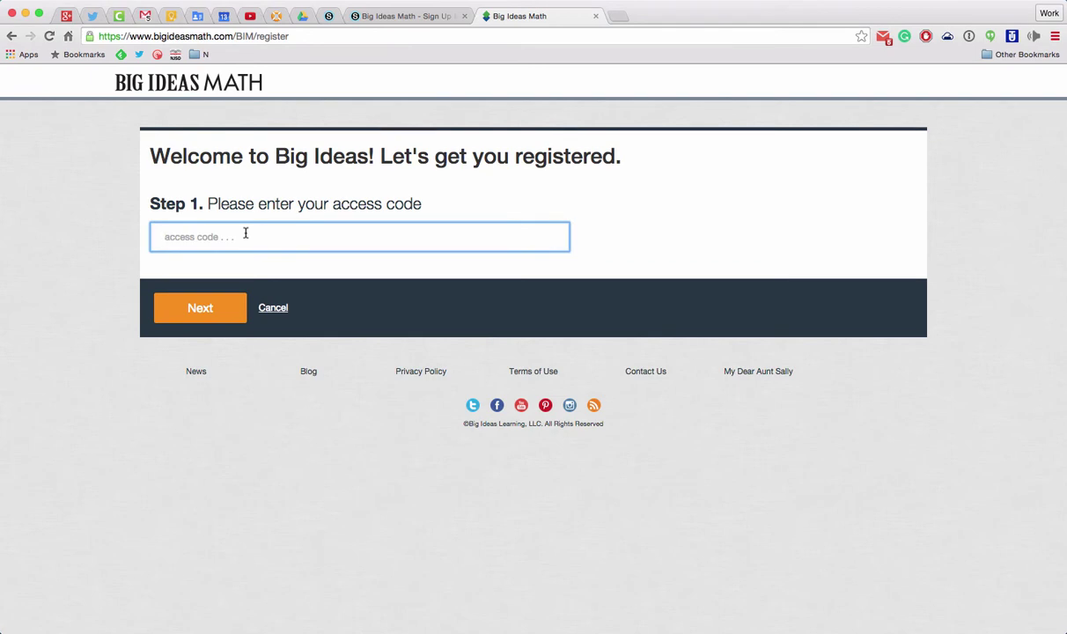
pyautogui.click(414, 19)
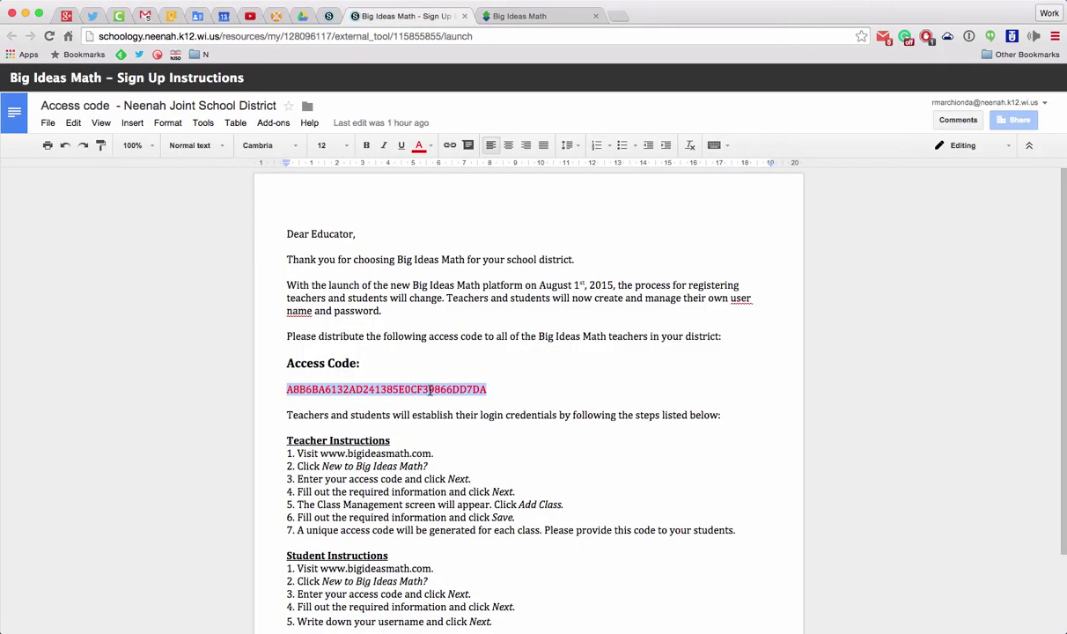
pyautogui.hotkey('ctrl', 'Tab')
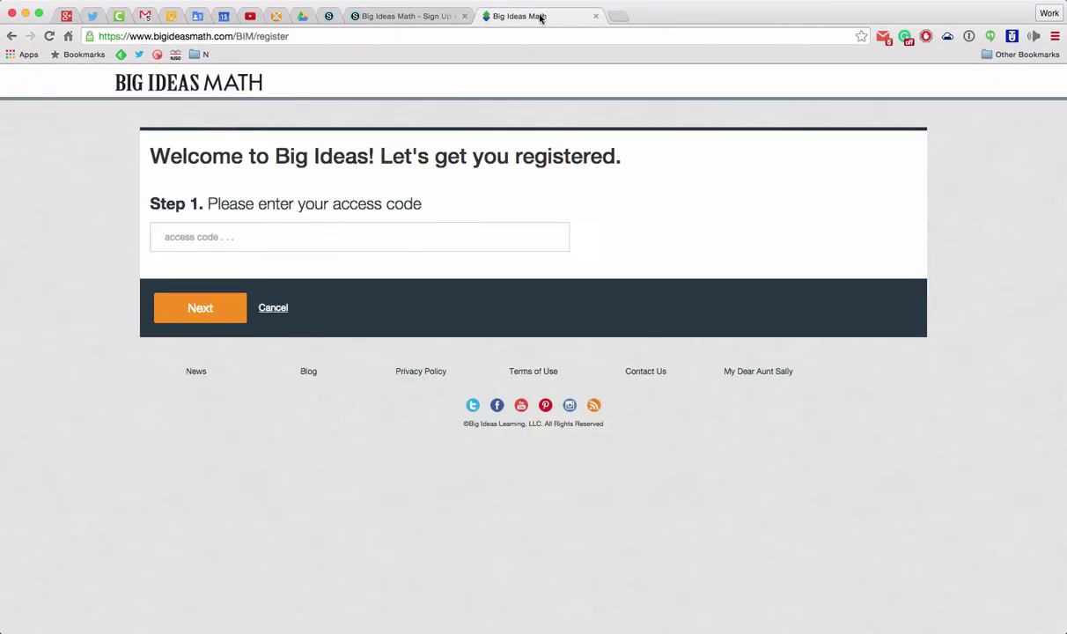
pyautogui.press('super+v')
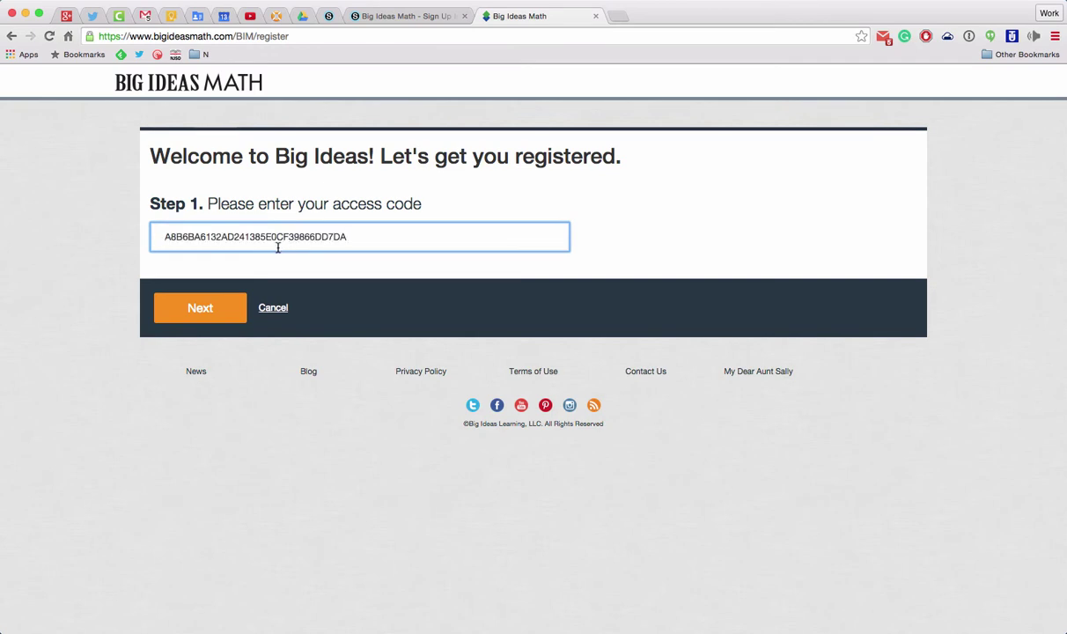
# Submit the access code, then enter the teacher's first name, last name, school e-mail and e-mail confirmation.
pyautogui.click(201, 308)
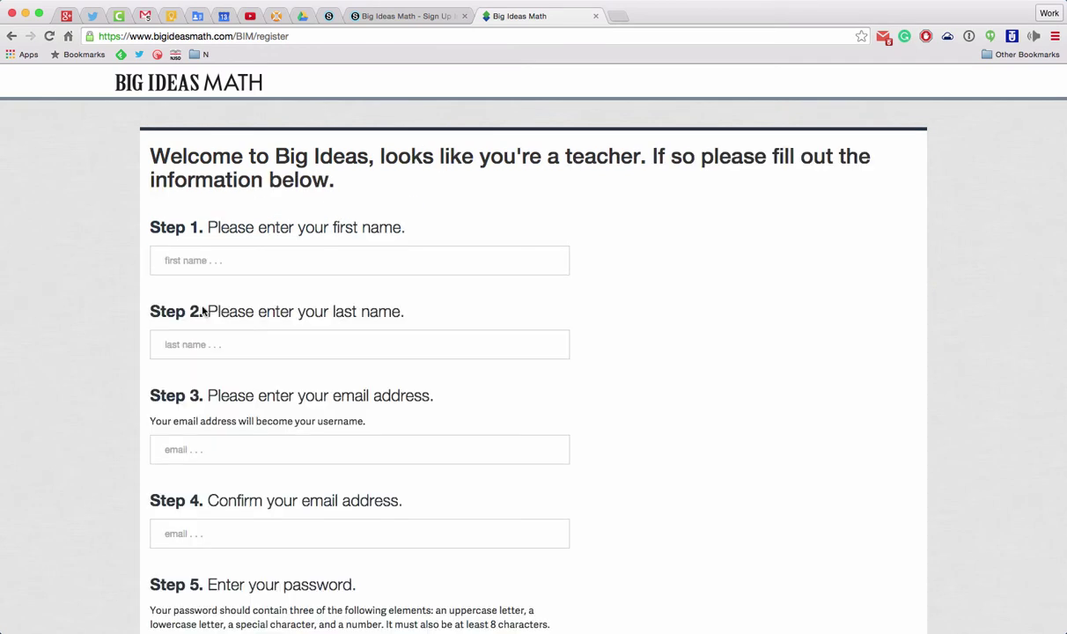
pyautogui.click(213, 261)
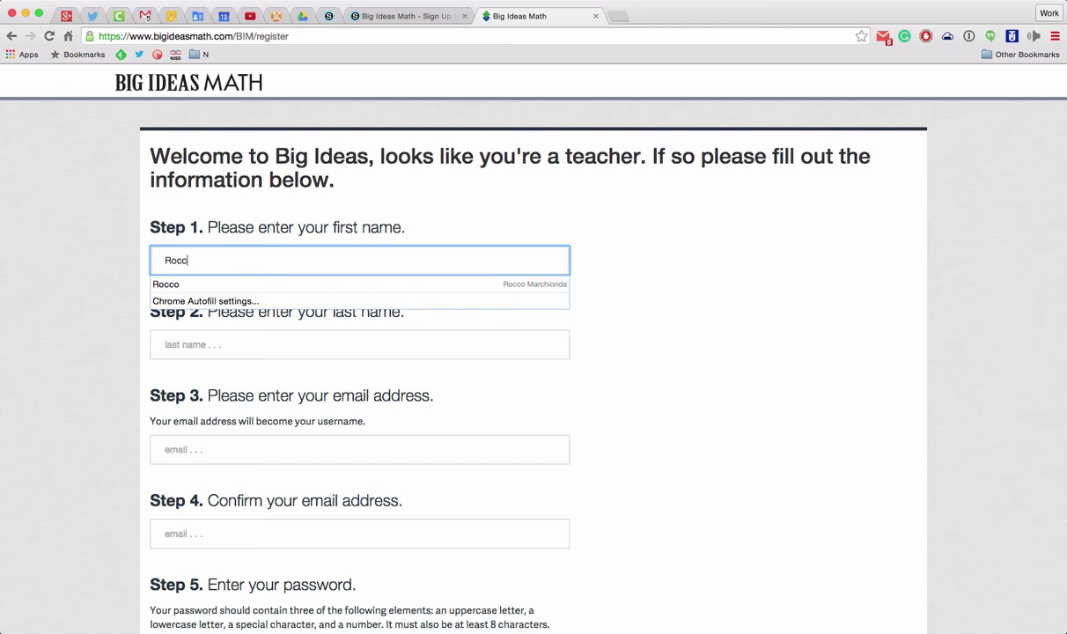
pyautogui.press('Tab')
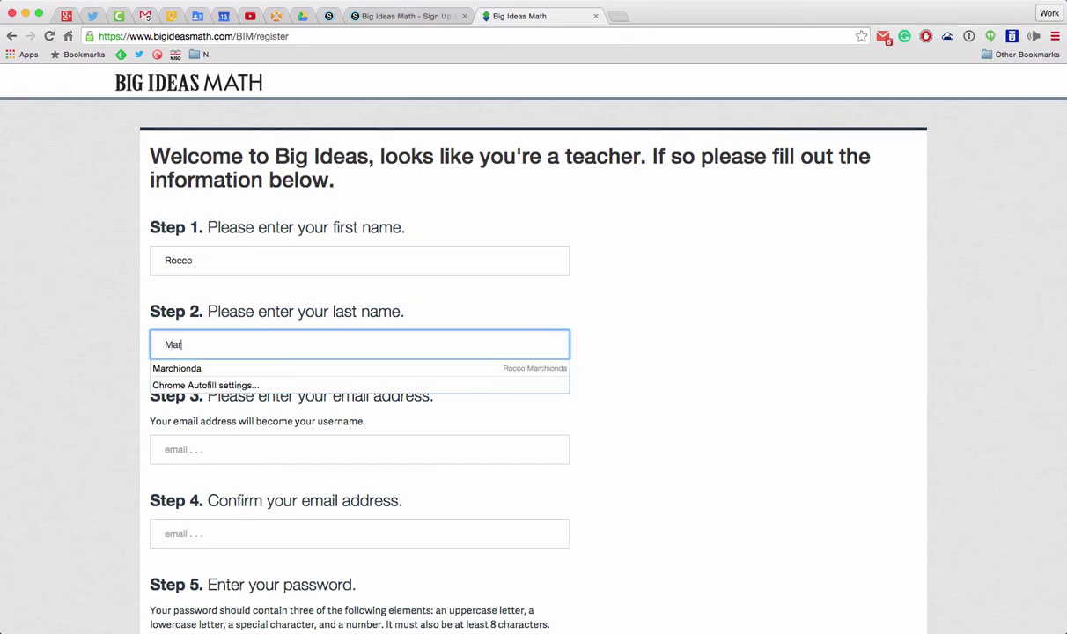
pyautogui.press('Tab')
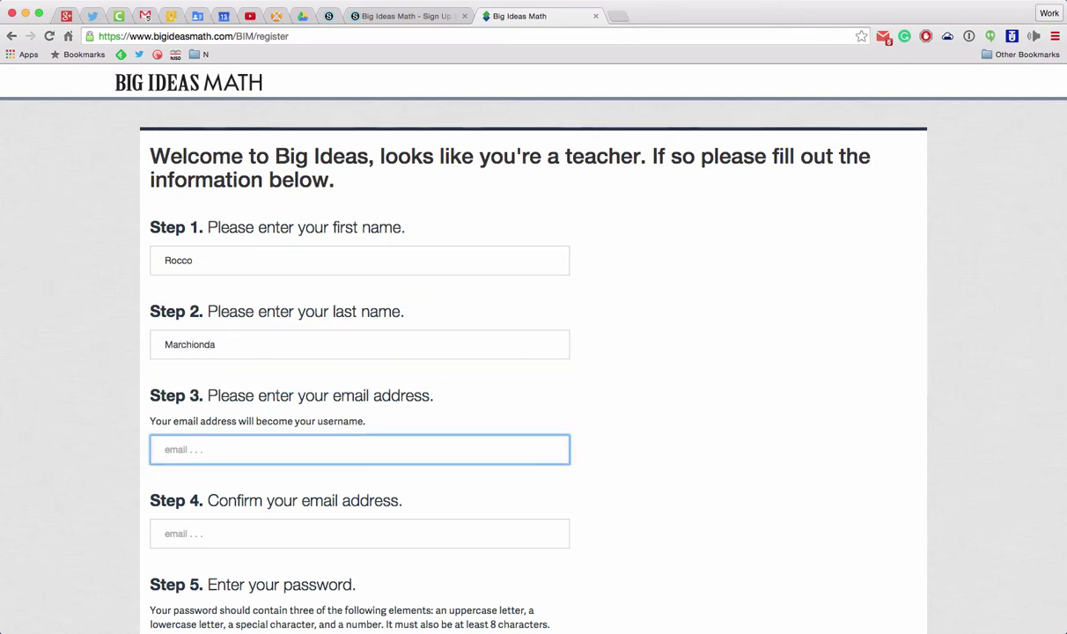
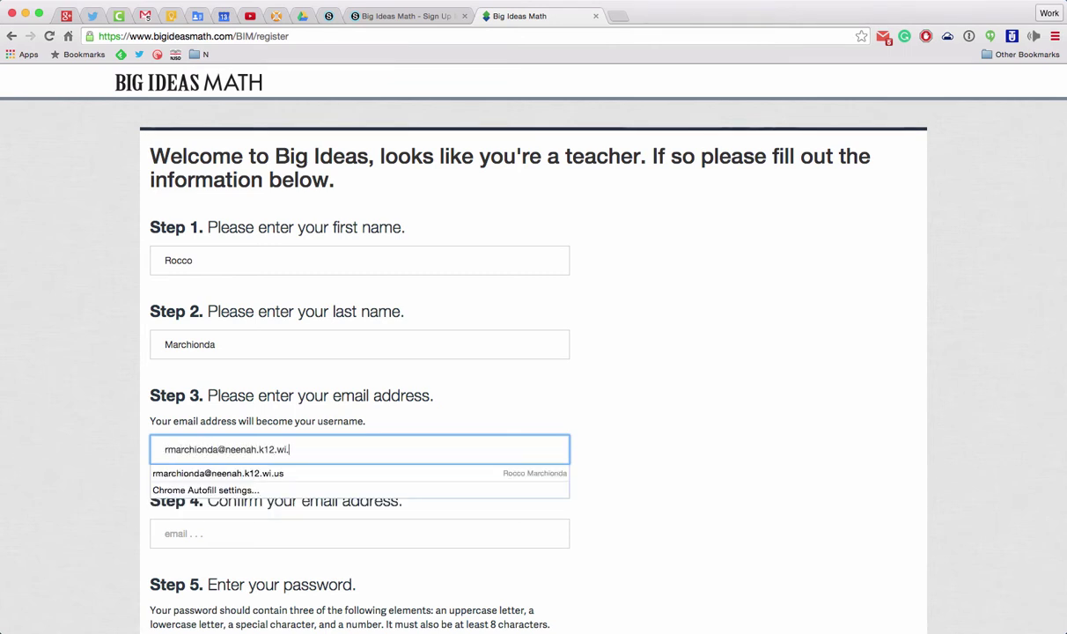
pyautogui.scroll(-3, 313, 238)
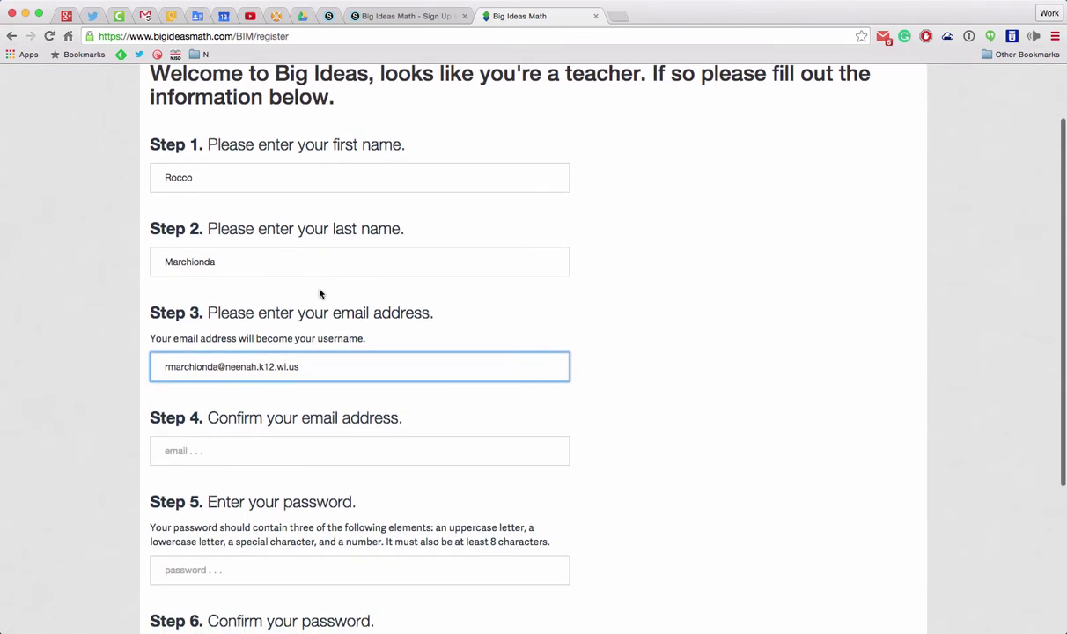
pyautogui.click(256, 447)
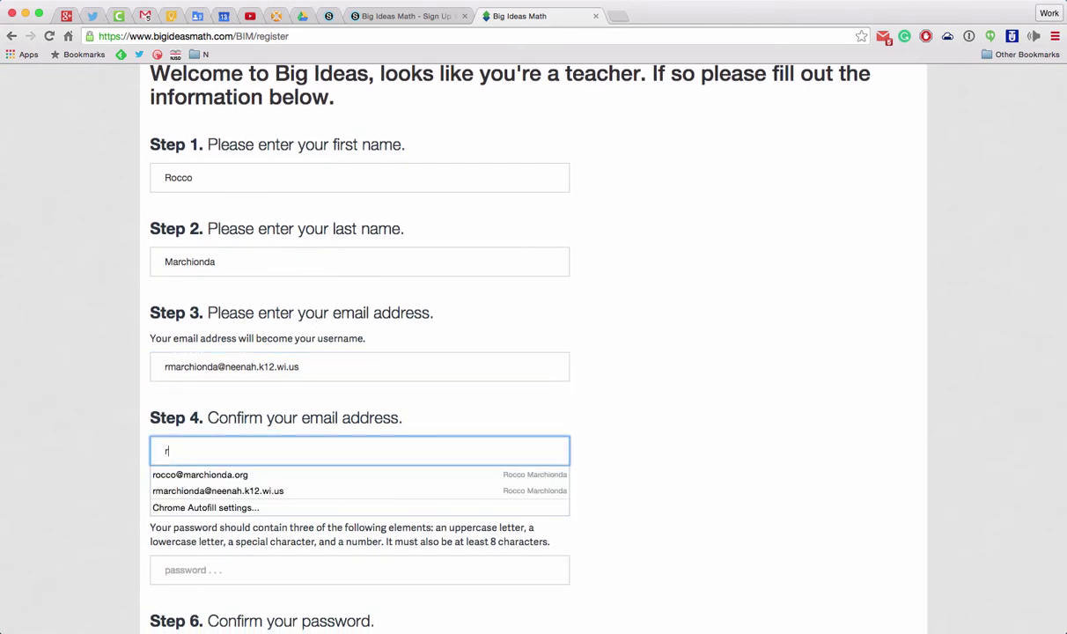
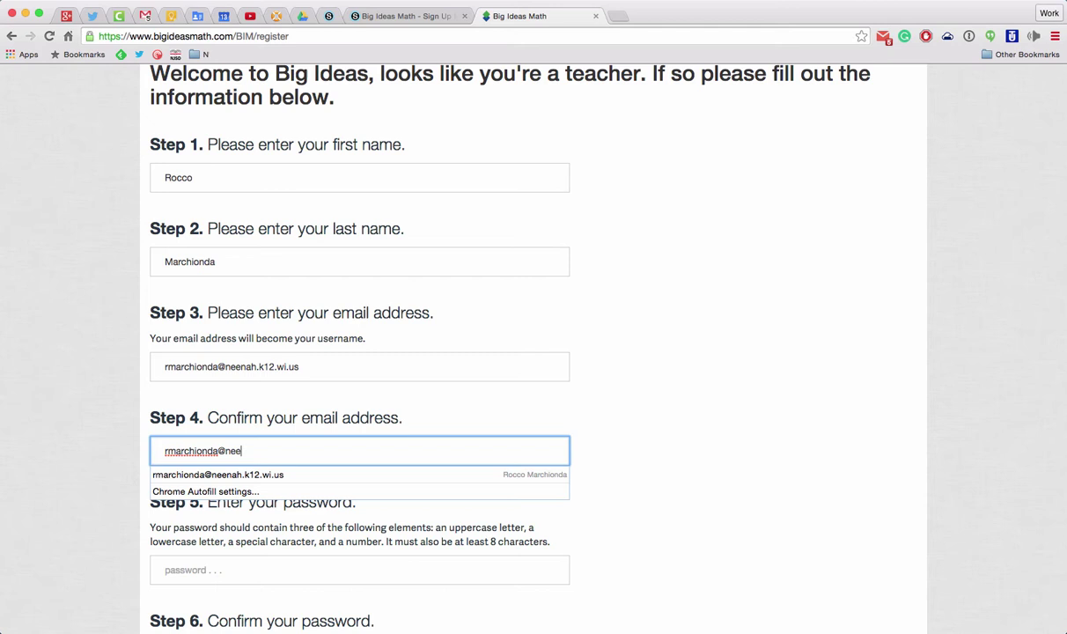
# Enter and confirm the account password, submit the registration, and decline the password-manager prompt.
pyautogui.scroll(-2, 563, 431)
pyautogui.click(324, 521)
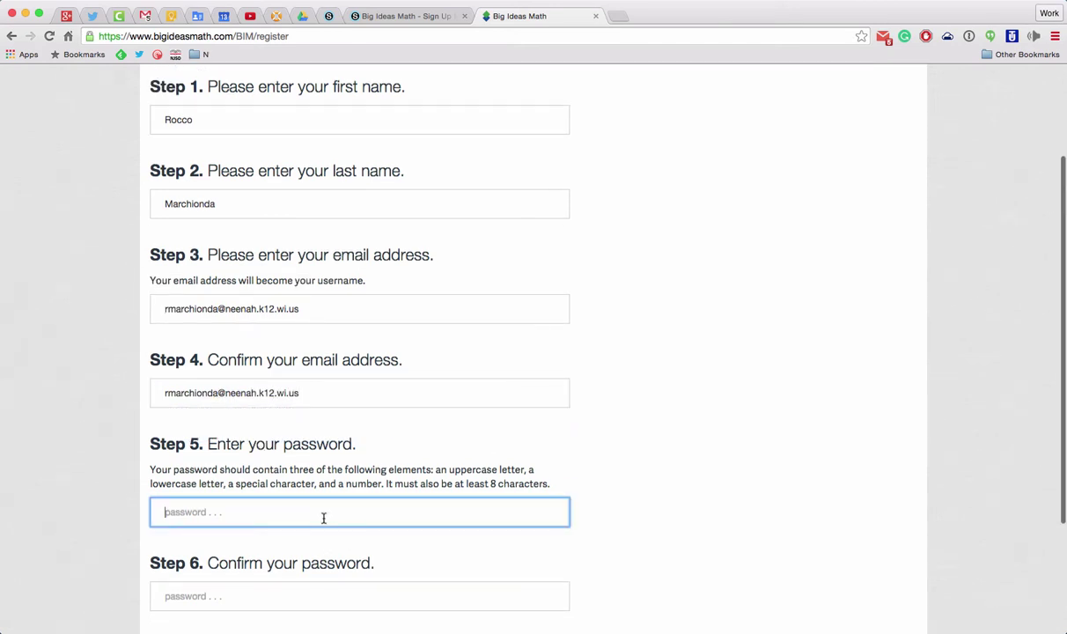
pyautogui.write('R')
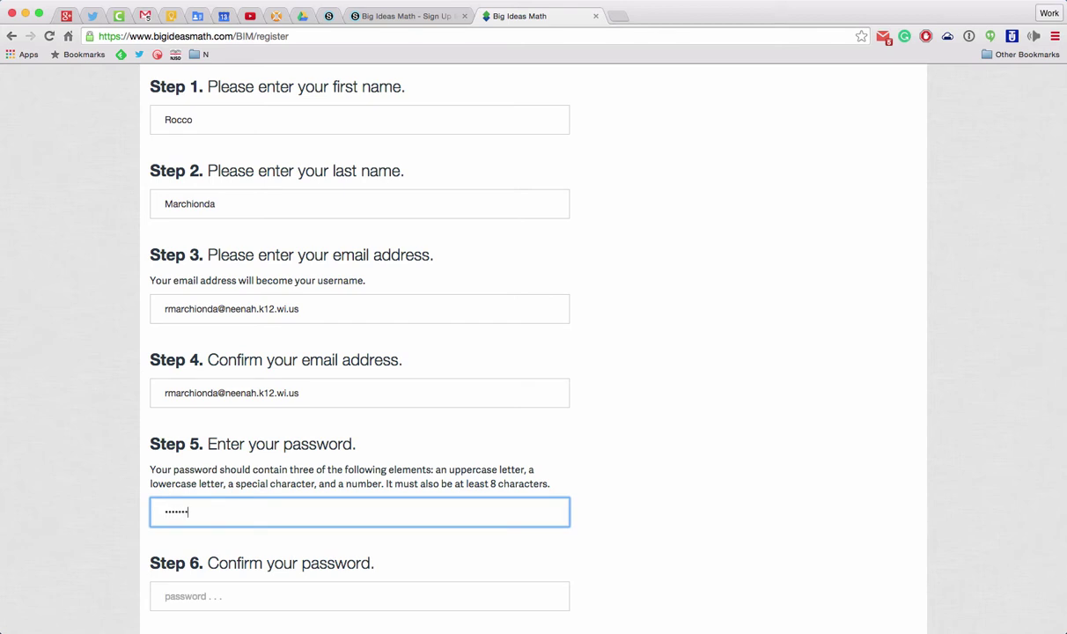
pyautogui.click(360, 596)
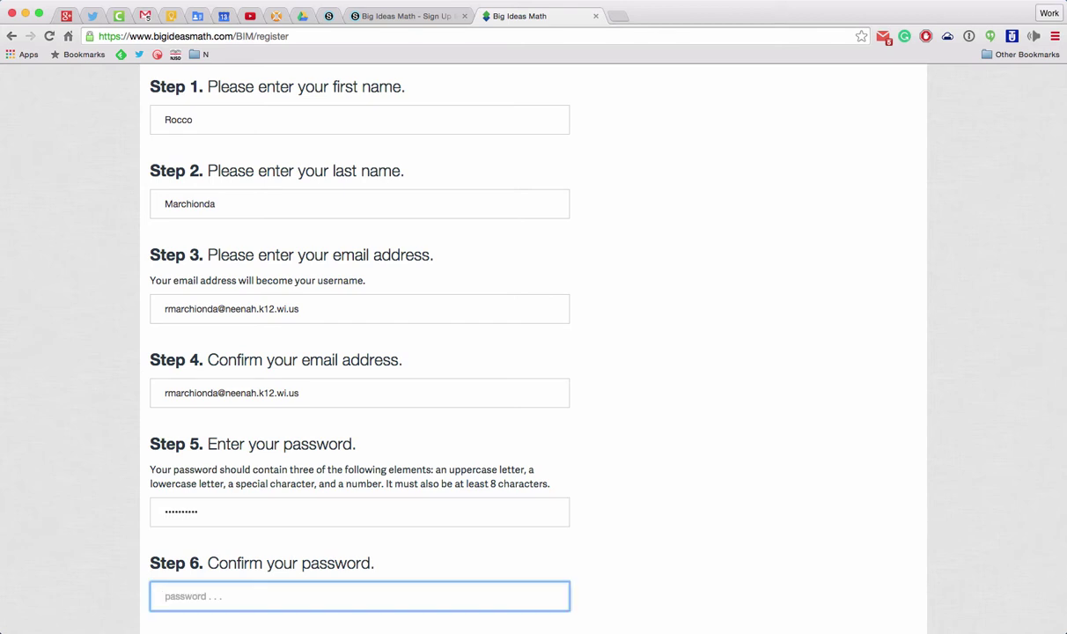
pyautogui.write('R')
pyautogui.scroll(-4, 285, 465)
pyautogui.click(193, 515)
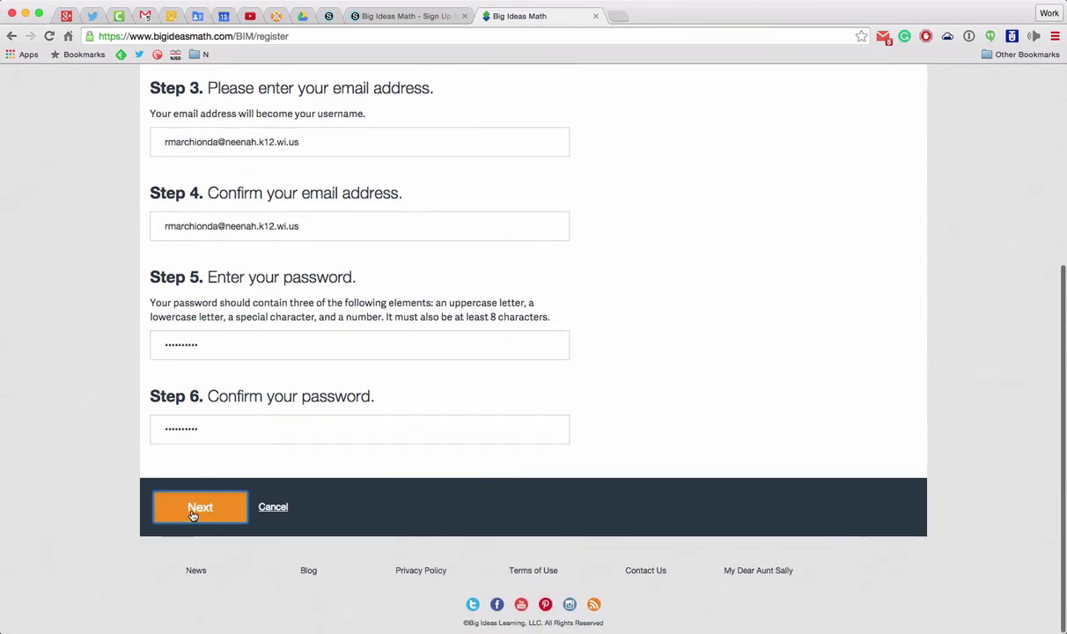
pyautogui.click(825, 287)
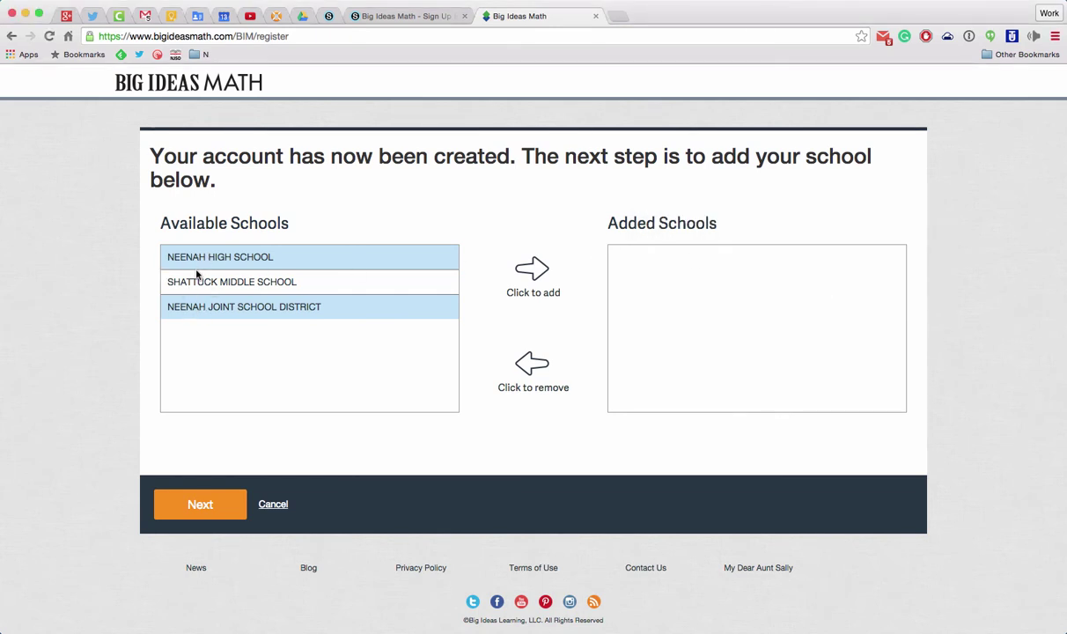
# Add Neenah Joint School District, Neenah High School and Shattuck Middle School, then continue to login.
pyautogui.click(198, 306)
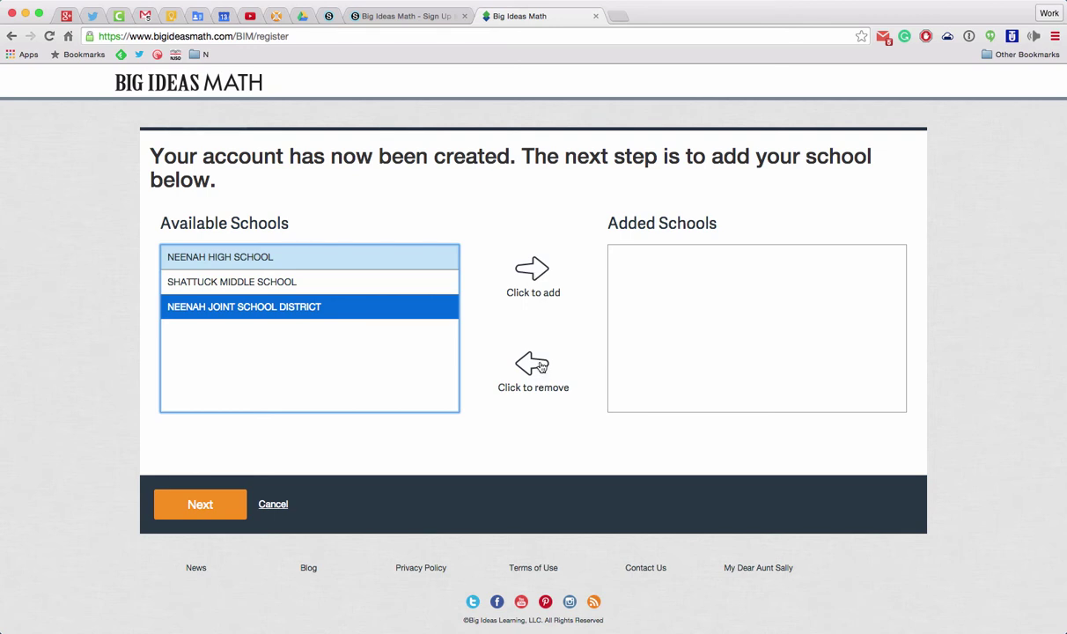
pyautogui.click(534, 273)
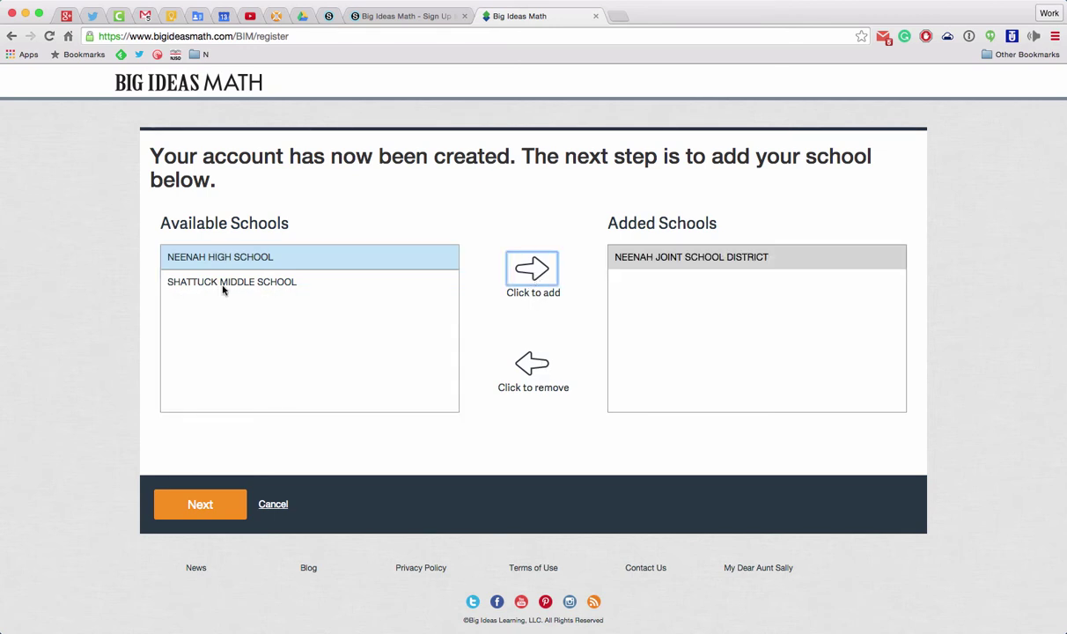
pyautogui.click(510, 266)
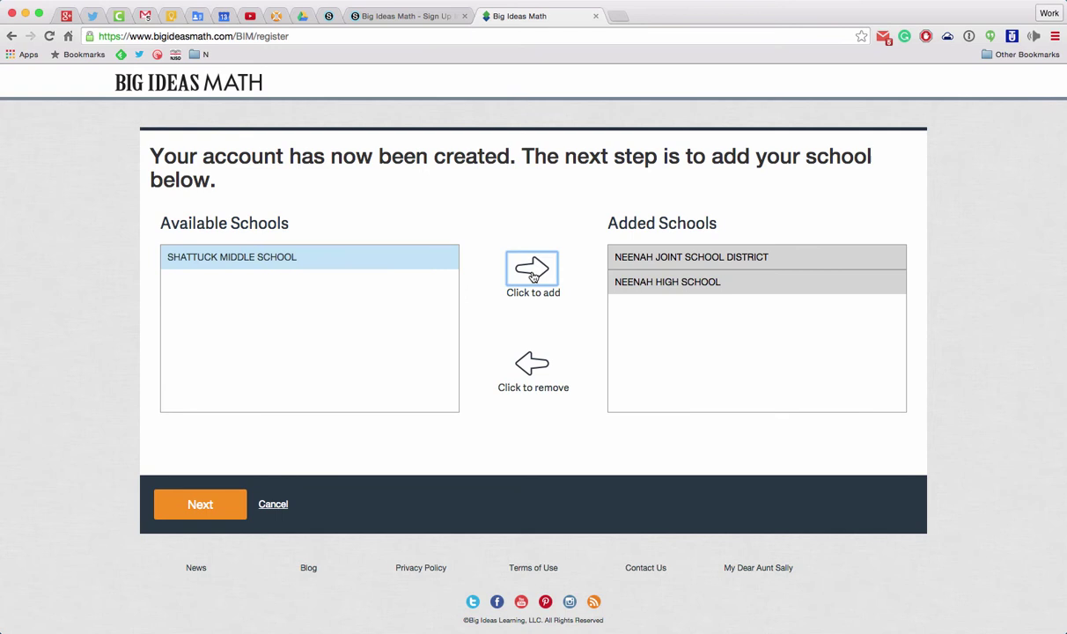
pyautogui.click(283, 262)
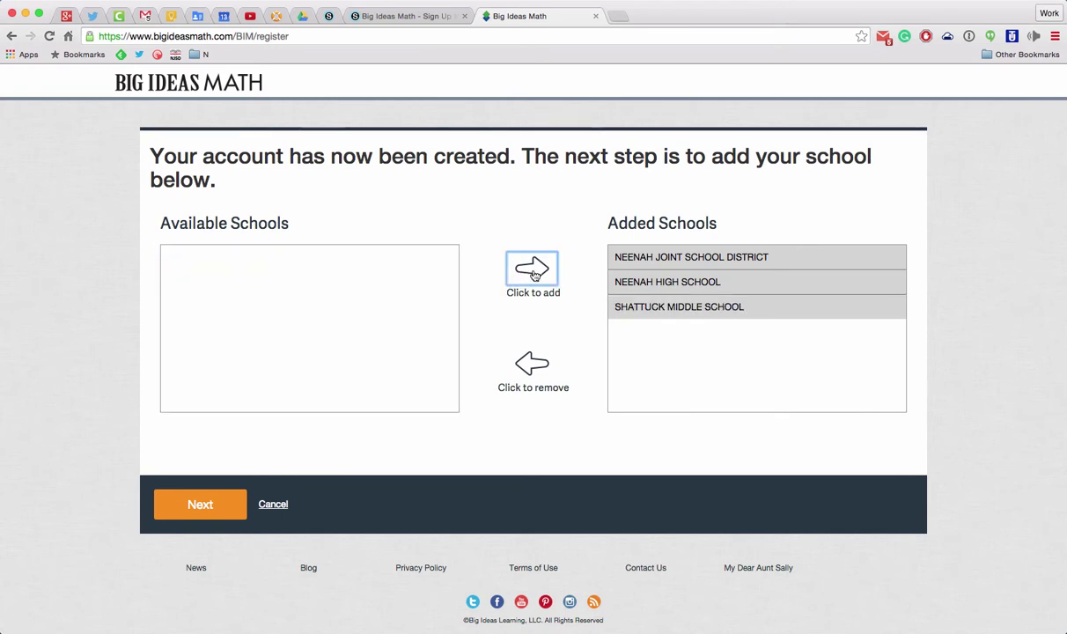
pyautogui.click(508, 262)
pyautogui.click(206, 508)
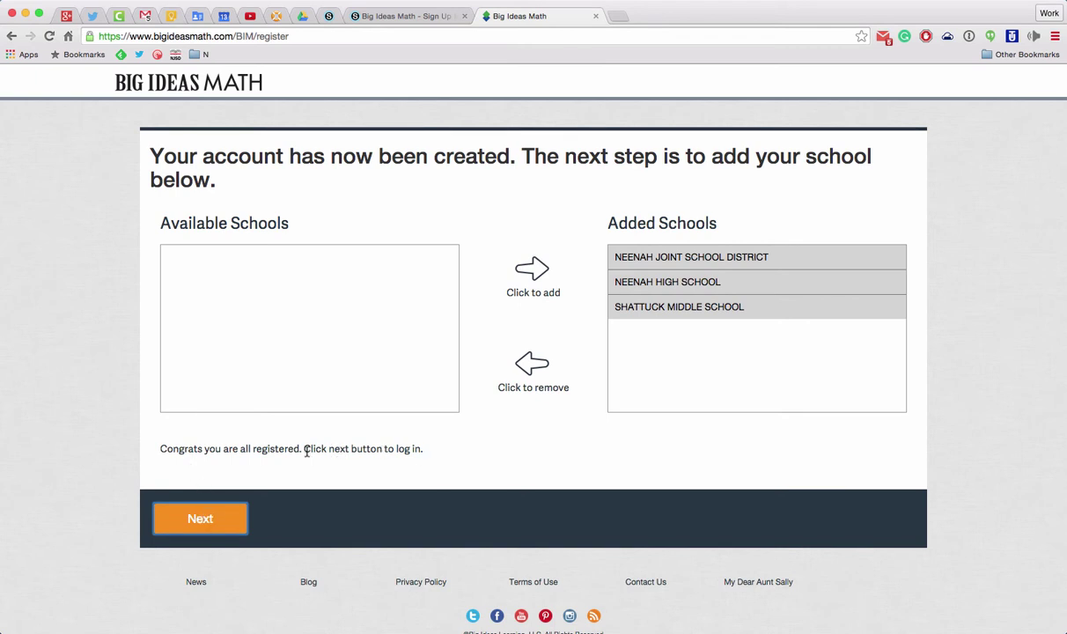
pyautogui.click(211, 520)
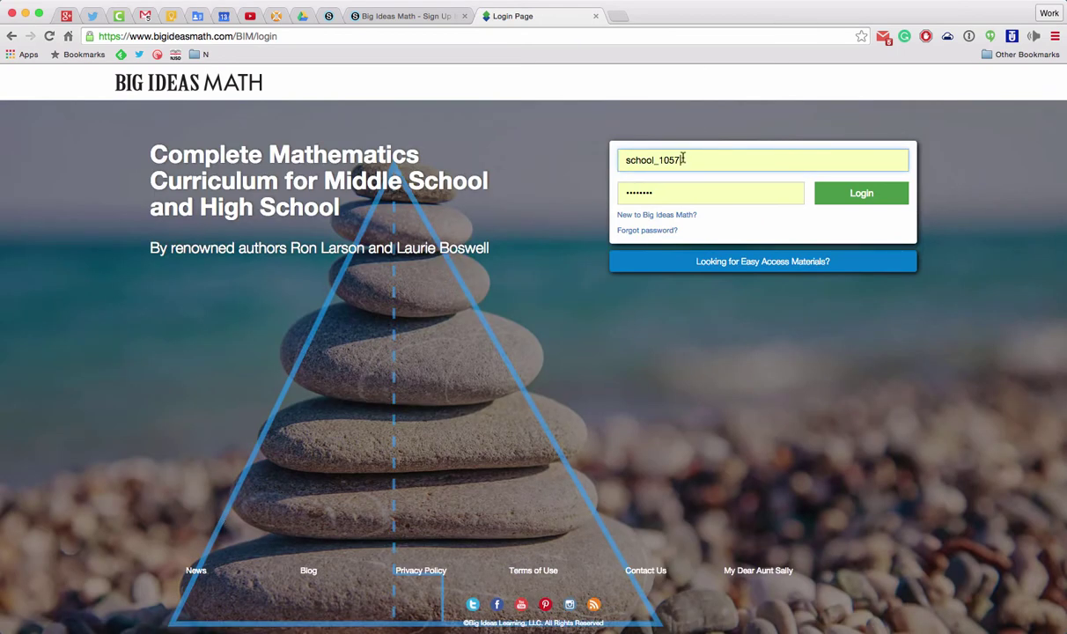
# Log in with the teacher's full school e-mail address as username and the account password.
pyautogui.doubleClick(683, 159)
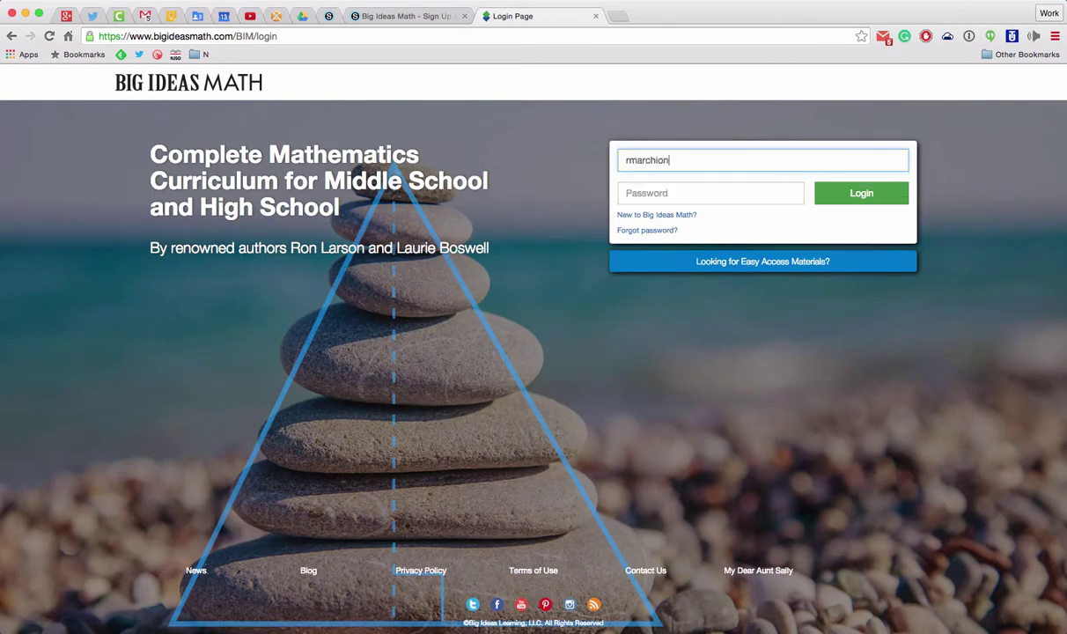
pyautogui.click(710, 192)
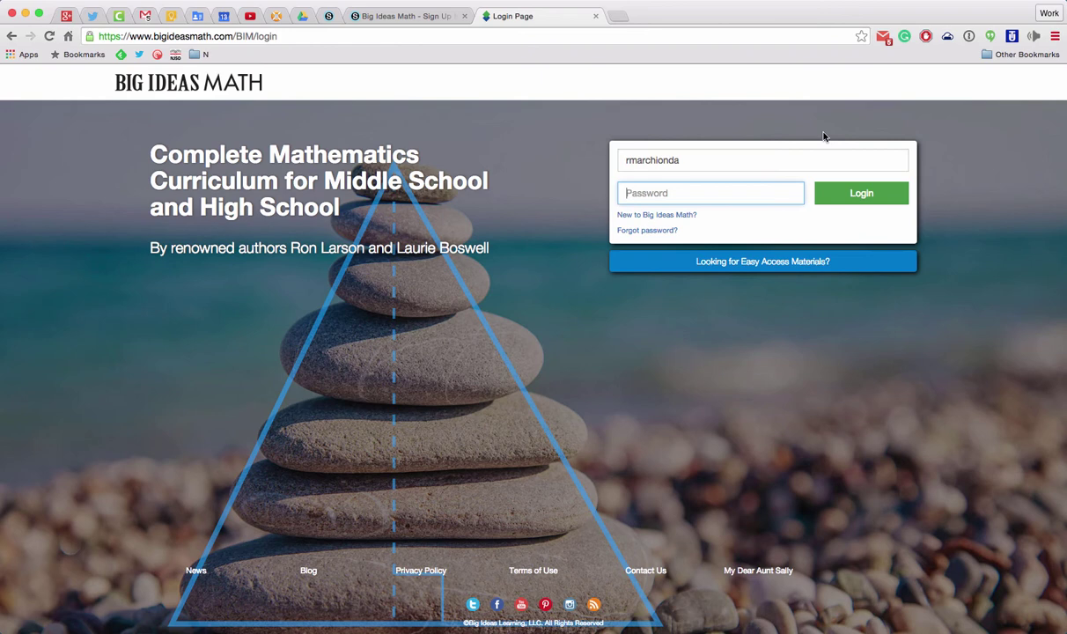
pyautogui.doubleClick(759, 152)
pyautogui.press('Right')
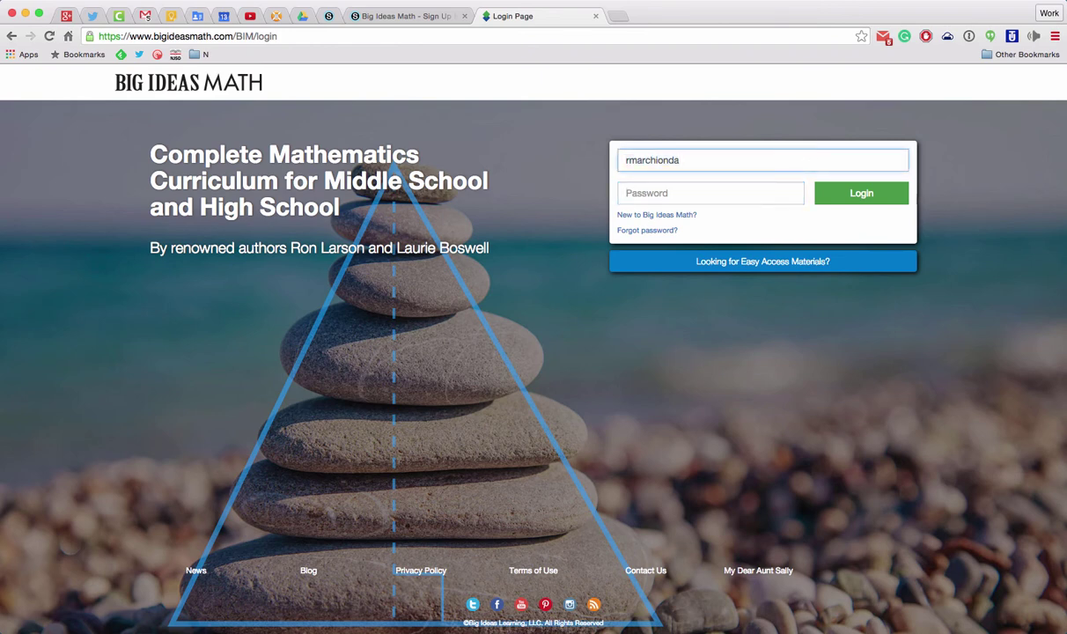
pyautogui.write('@neenah.k12')
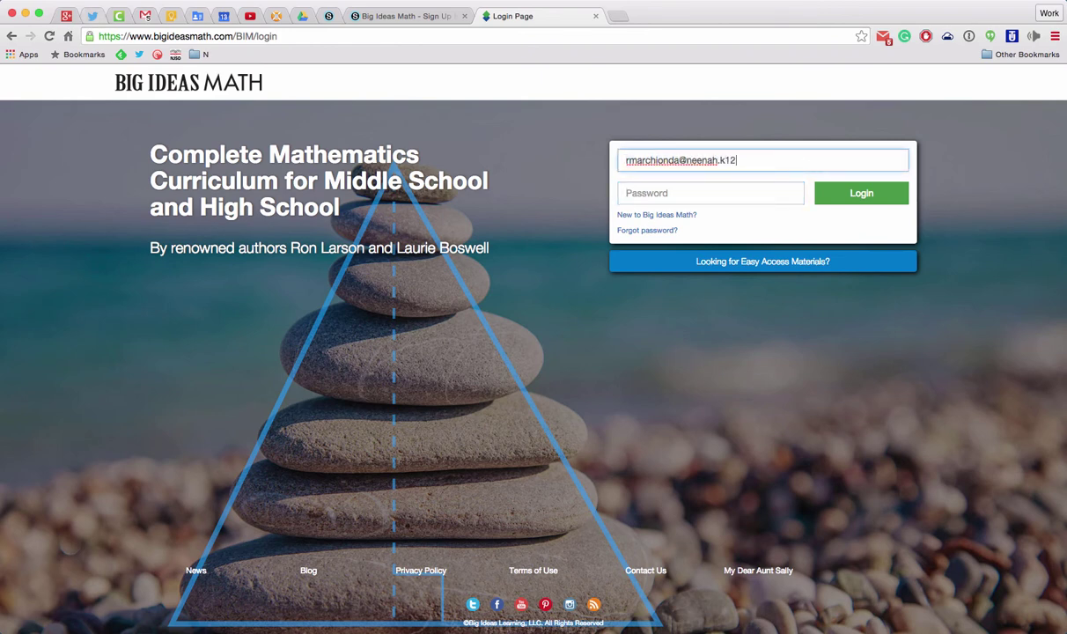
pyautogui.write('.wi.us')
pyautogui.press('Tab')
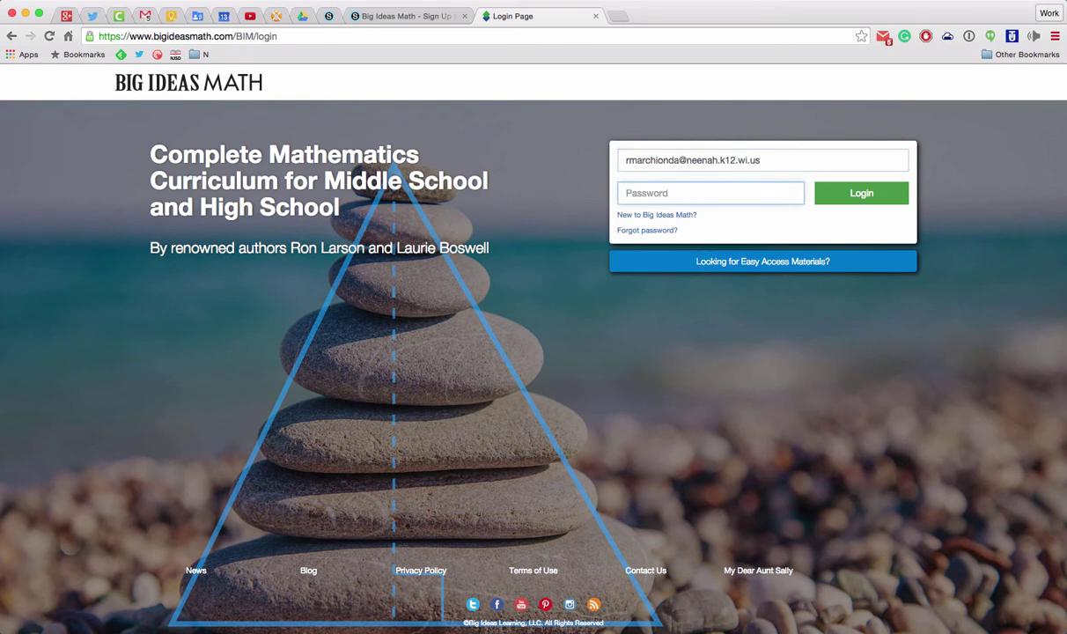
pyautogui.write('•')
pyautogui.press('Return')
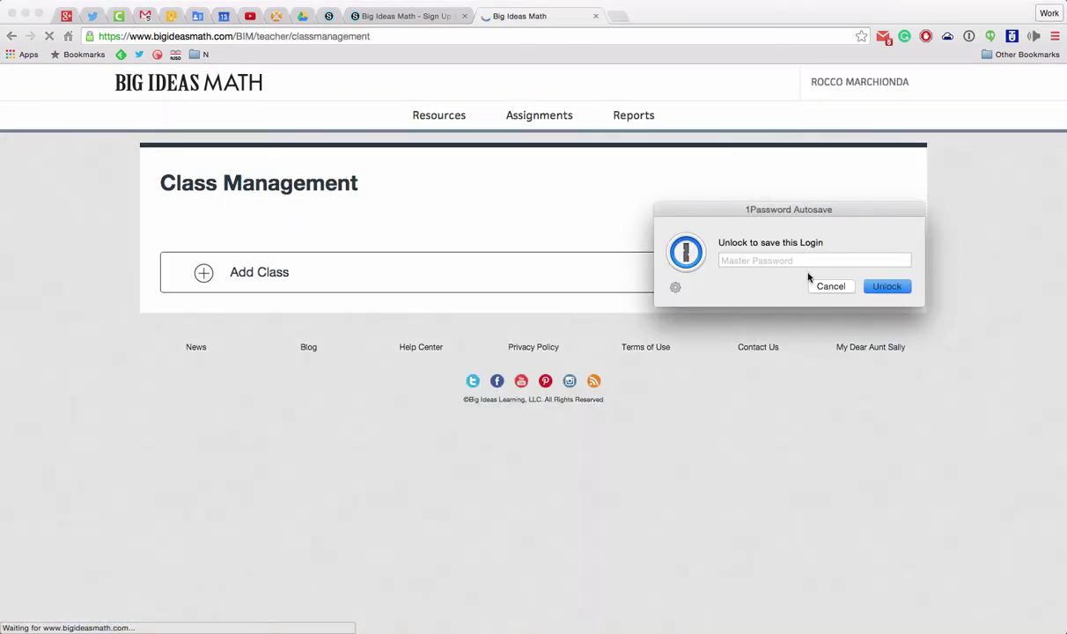
# Dismiss the save-login prompt and start a new class named Hour 1 with period 1.
pyautogui.click(834, 286)
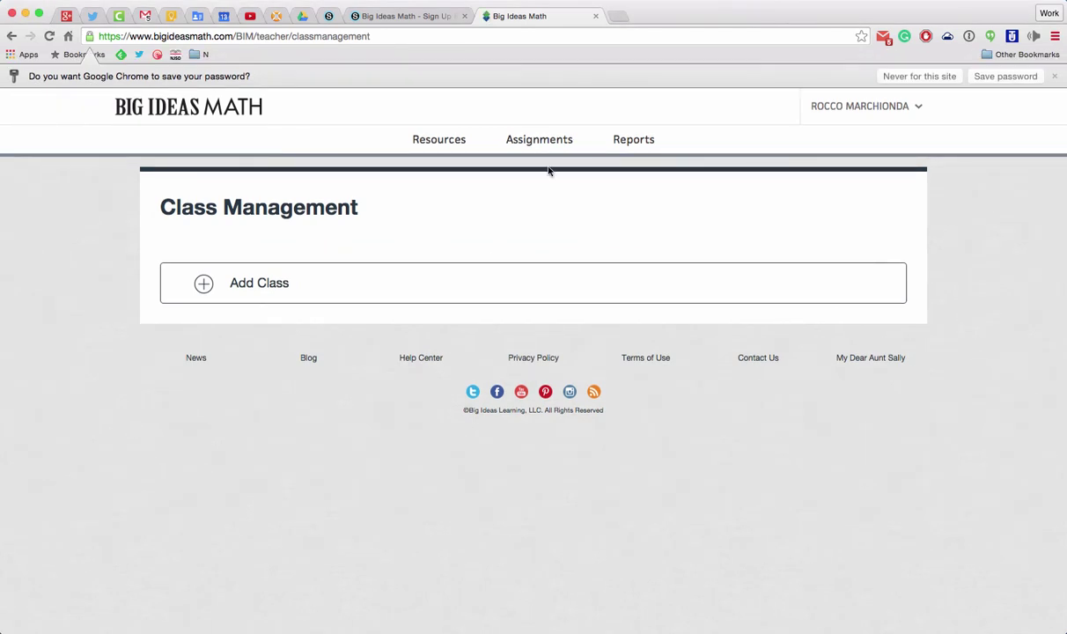
pyautogui.click(201, 284)
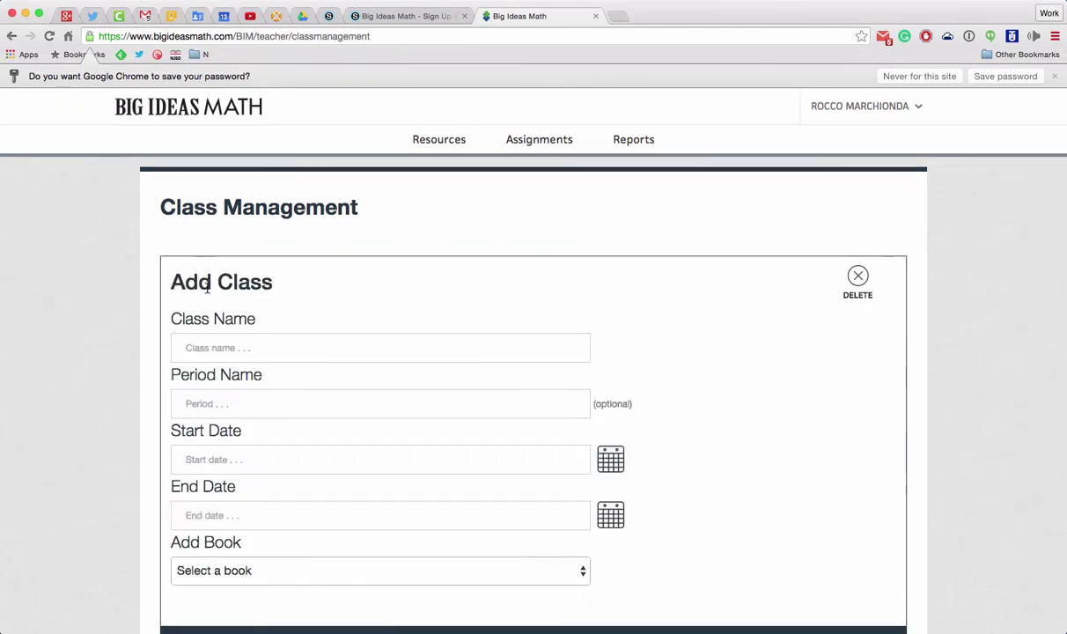
pyautogui.click(213, 344)
pyautogui.write('Hour 1')
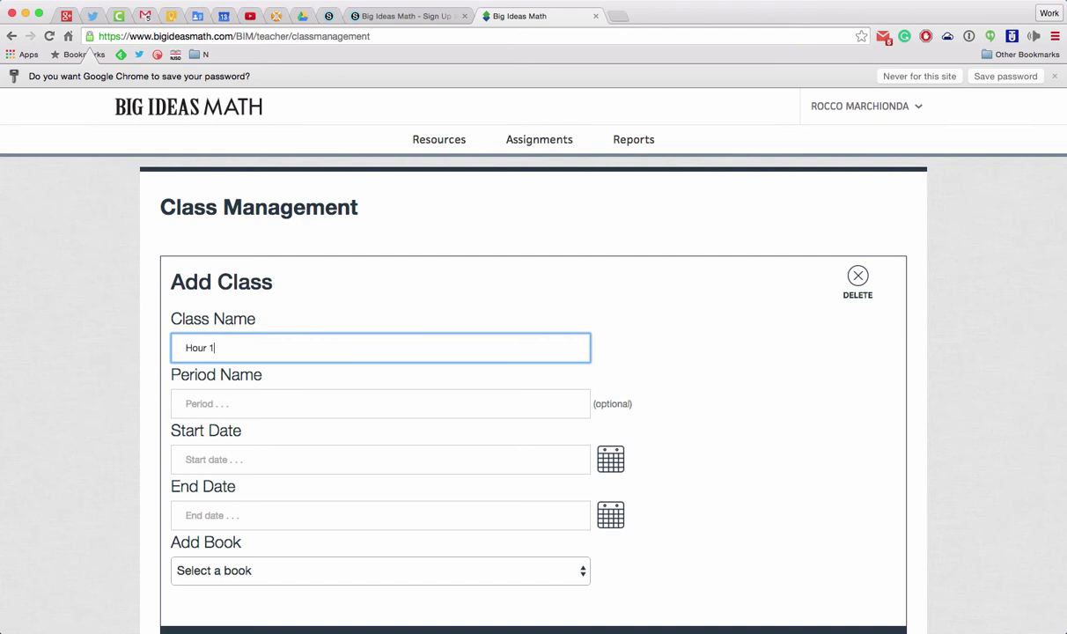
pyautogui.click(279, 403)
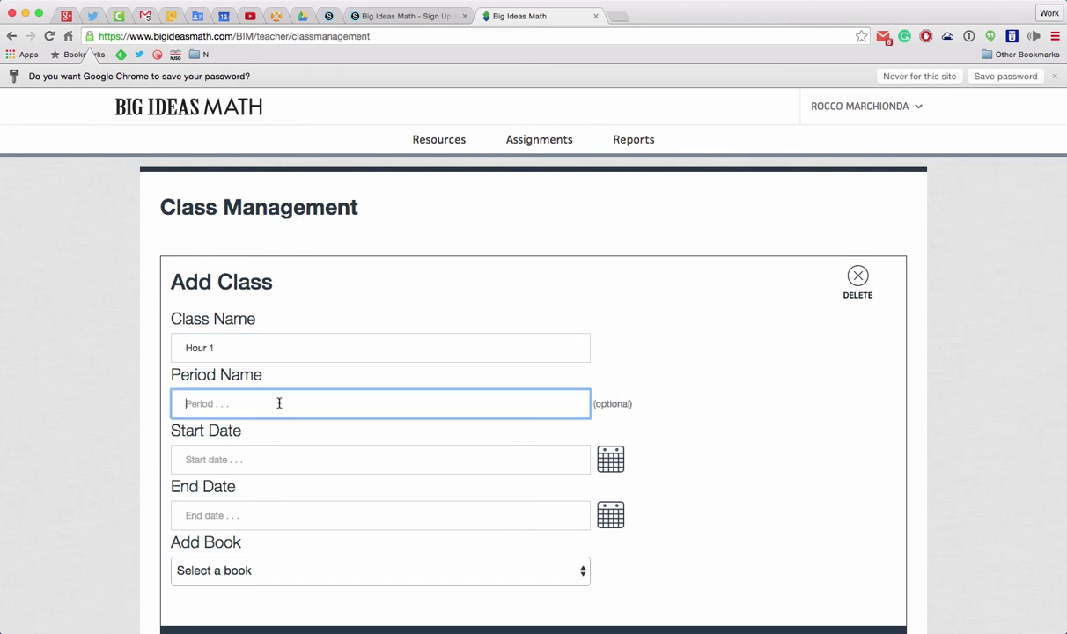
pyautogui.write('1')
pyautogui.scroll(-2, 276, 436)
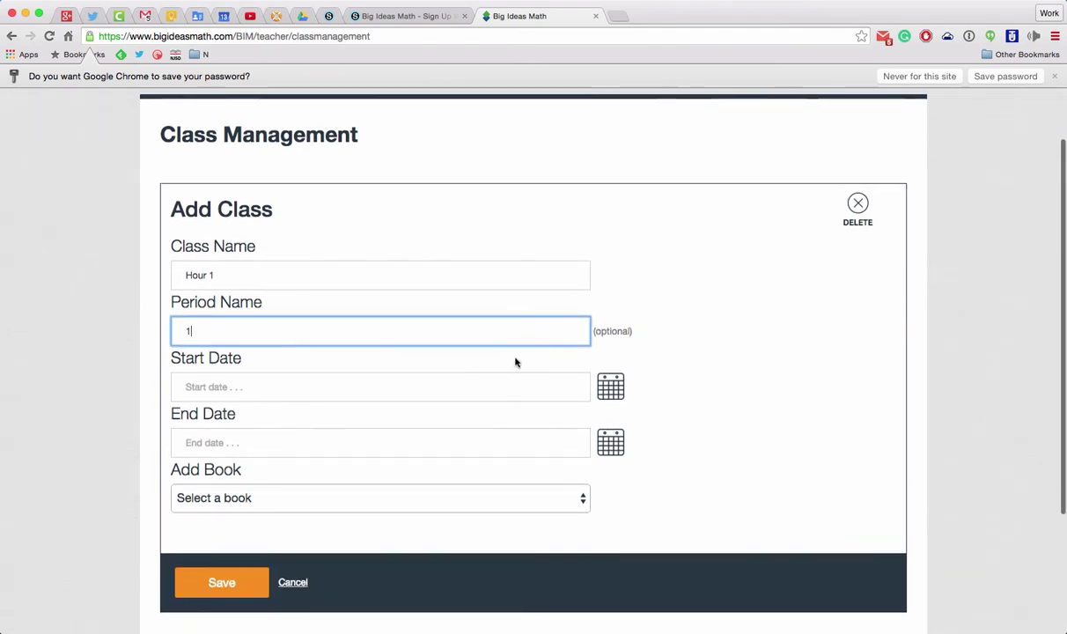
# Set dates 08/24/2015 to 10/30/2015, attach a Common Core book, and save the class.
pyautogui.click(611, 388)
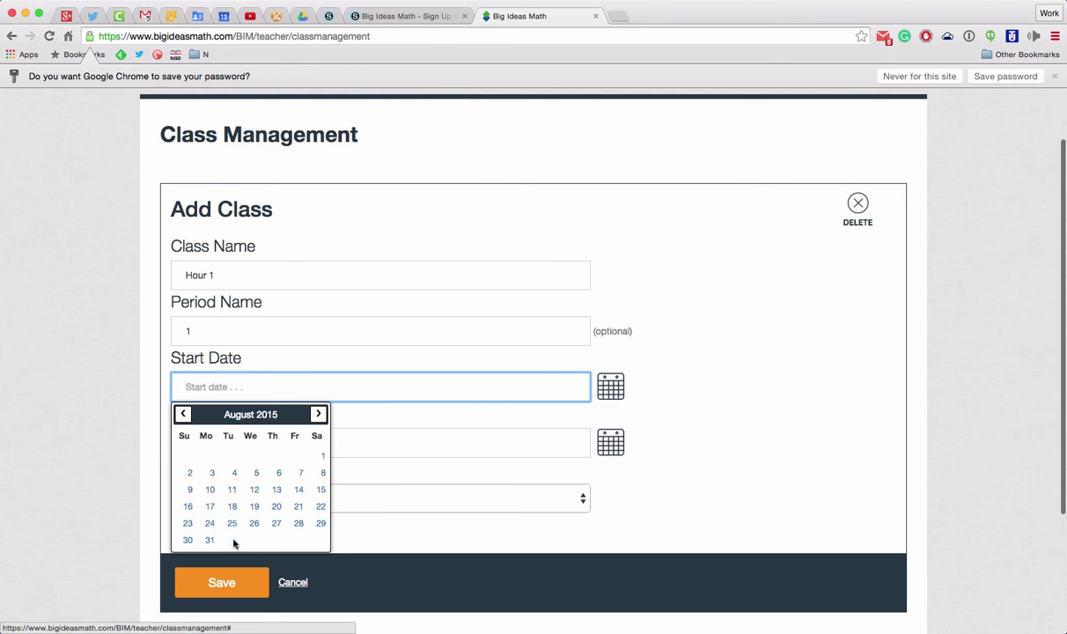
pyautogui.click(209, 526)
pyautogui.click(564, 444)
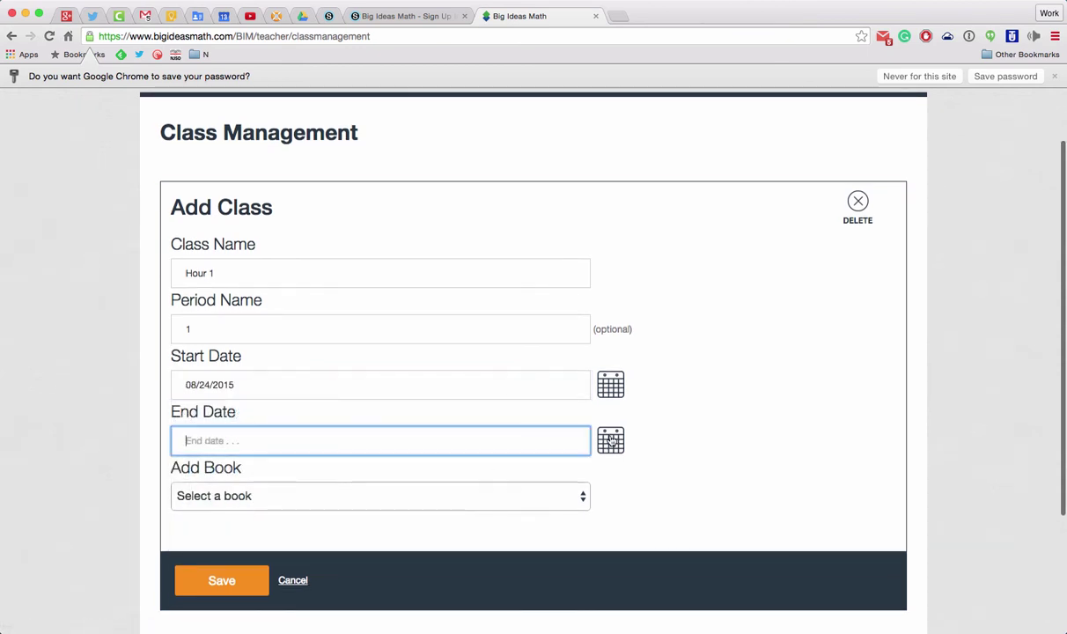
pyautogui.click(318, 467)
pyautogui.click(318, 467)
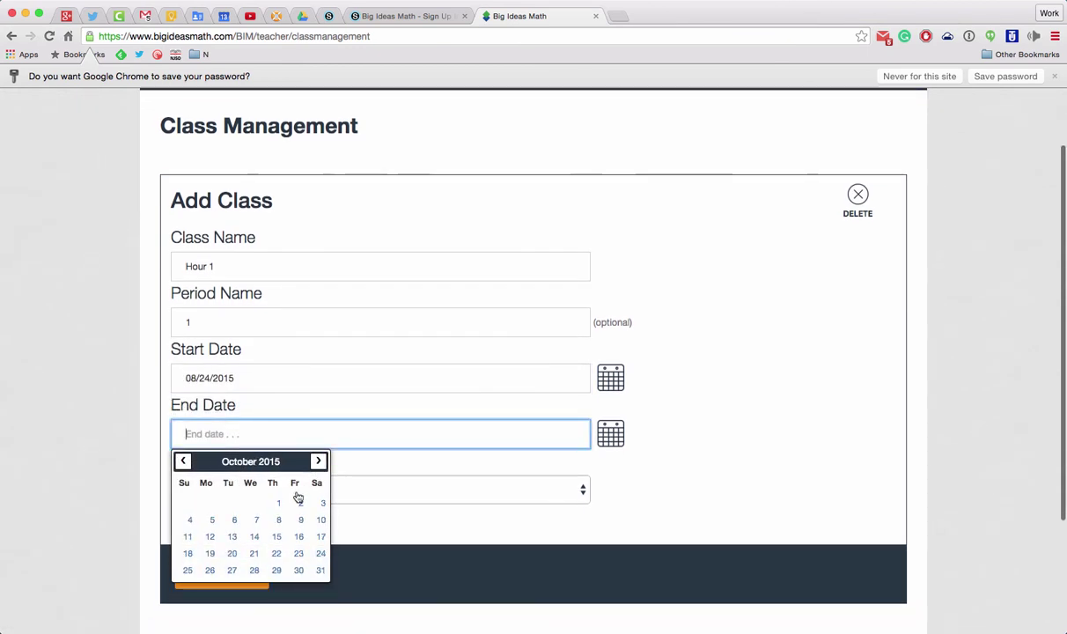
pyautogui.click(299, 570)
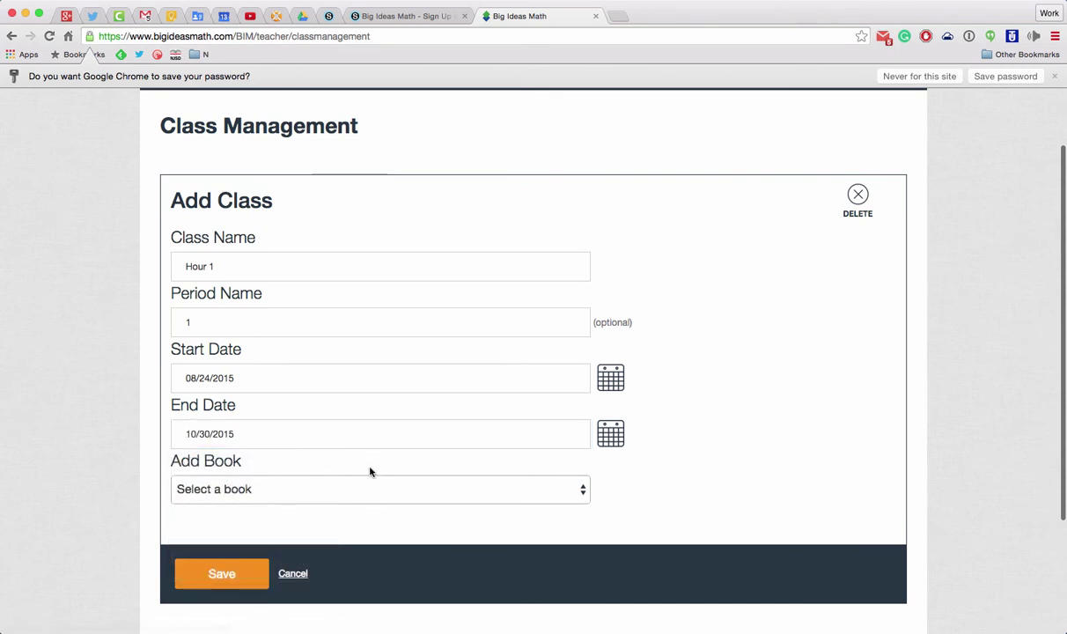
pyautogui.click(248, 497)
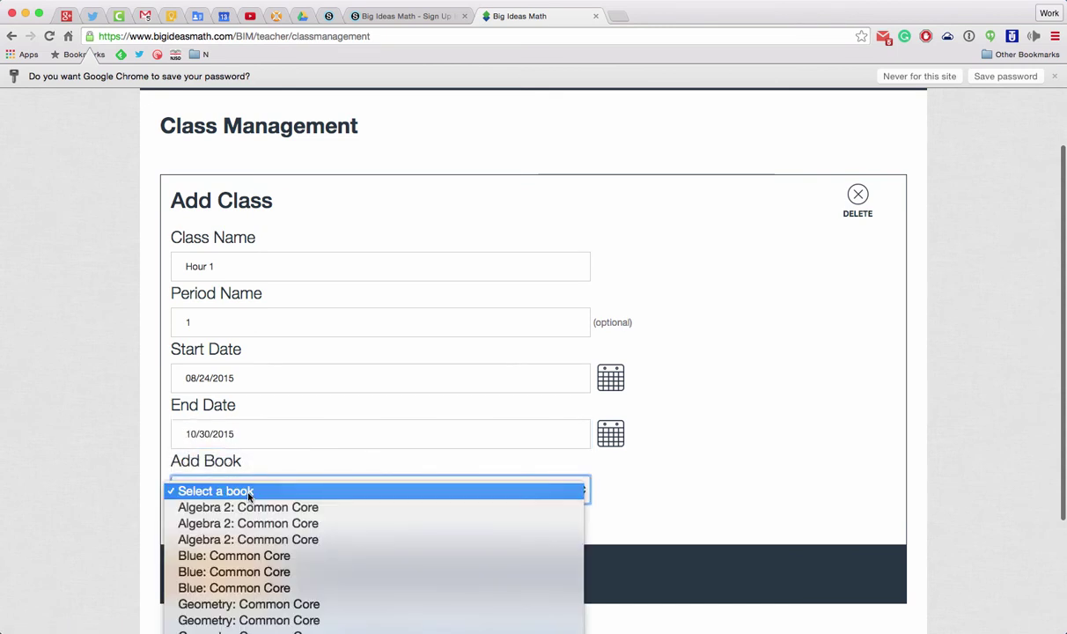
pyautogui.click(294, 540)
pyautogui.click(215, 574)
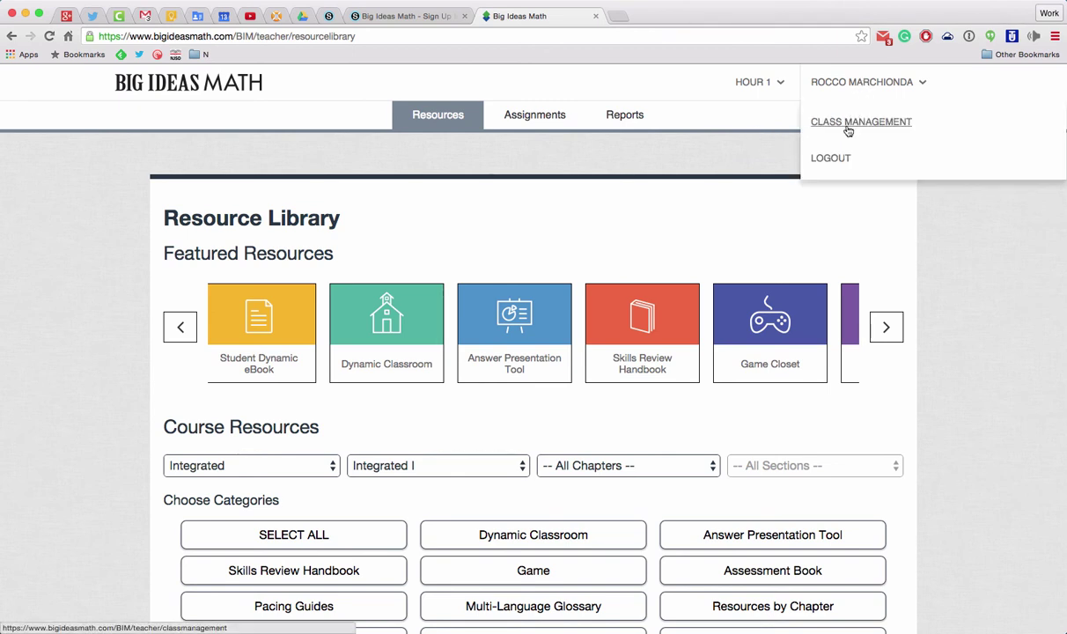
# From Class Management, view Hour 2's info and highlight its student access code.
pyautogui.click(850, 123)
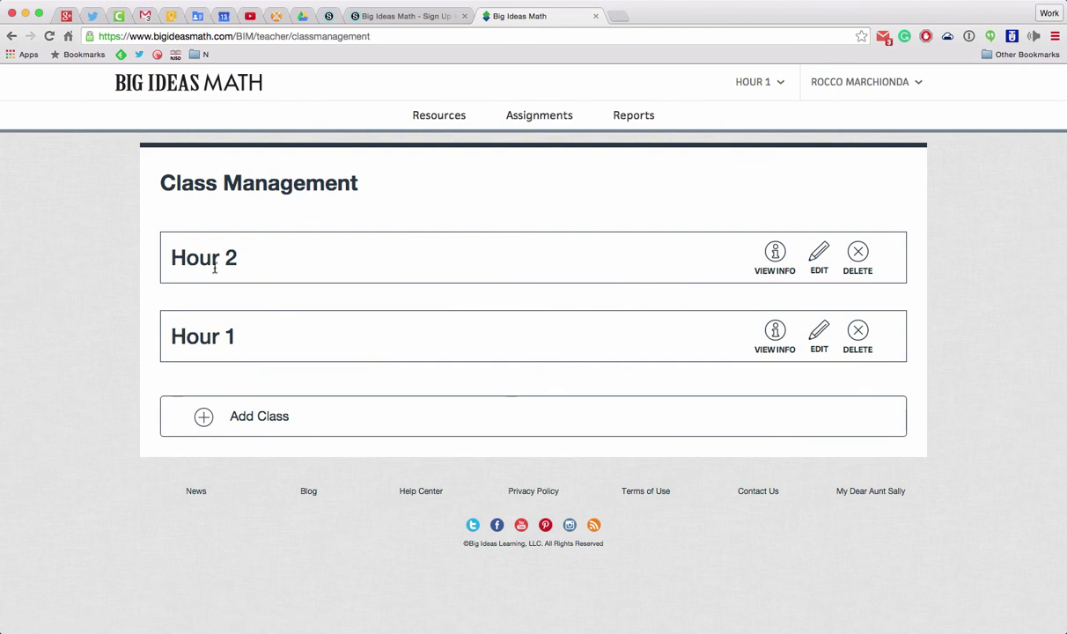
pyautogui.click(773, 254)
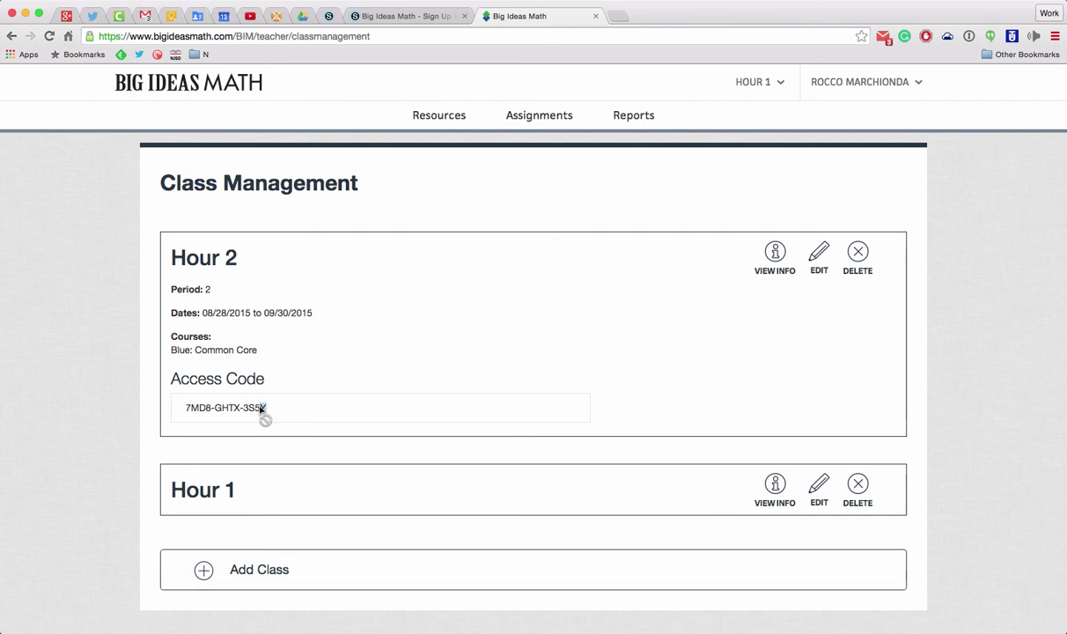
pyautogui.moveTo(270, 410); pyautogui.dragTo(186, 410)
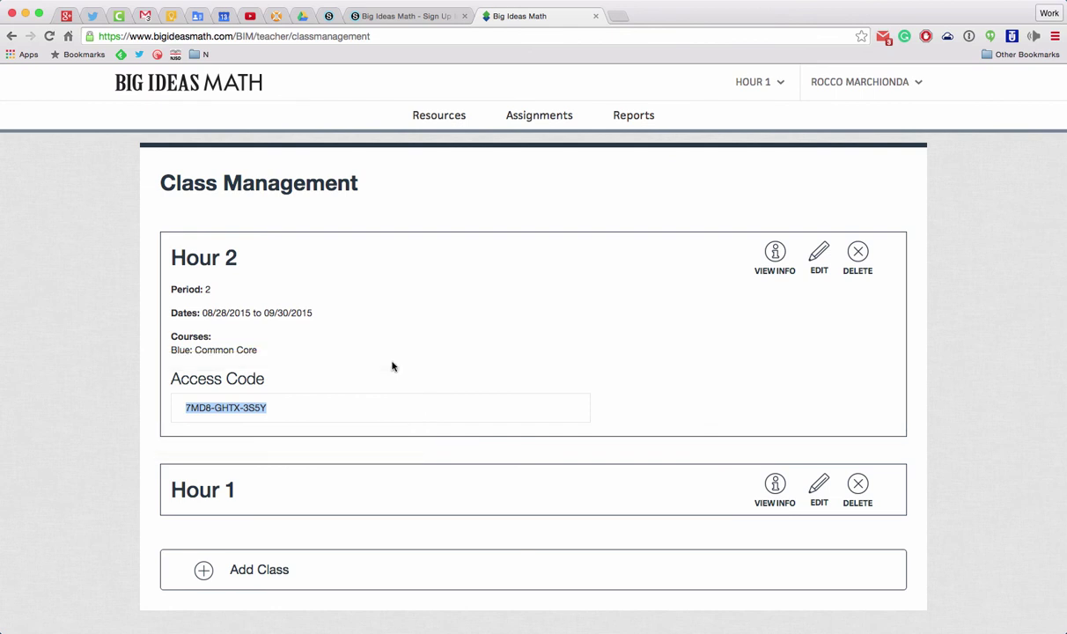
pyautogui.click(295, 393)
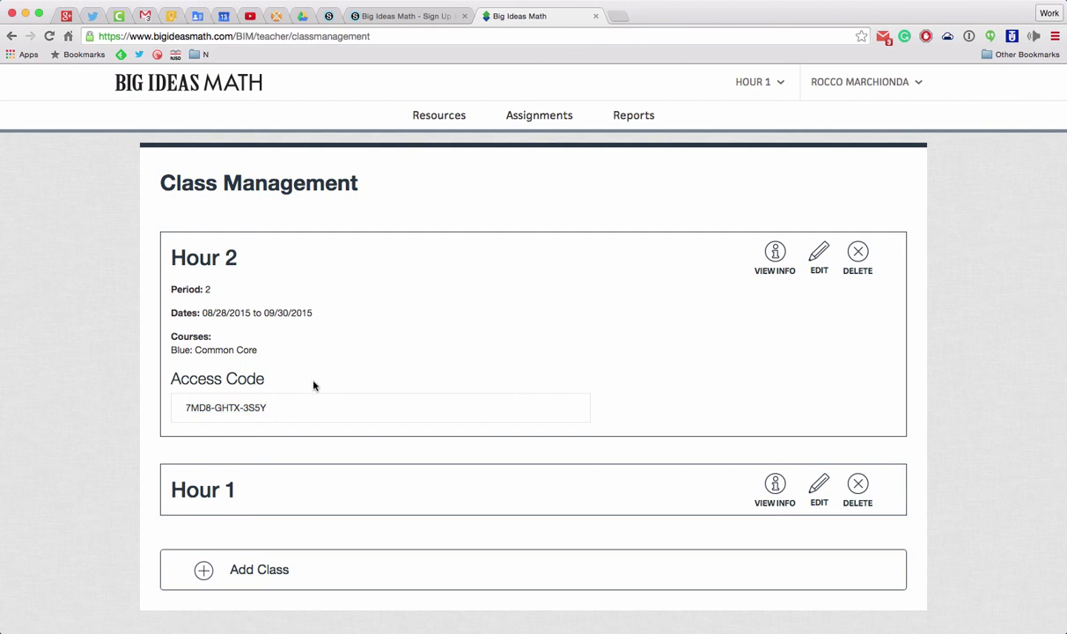